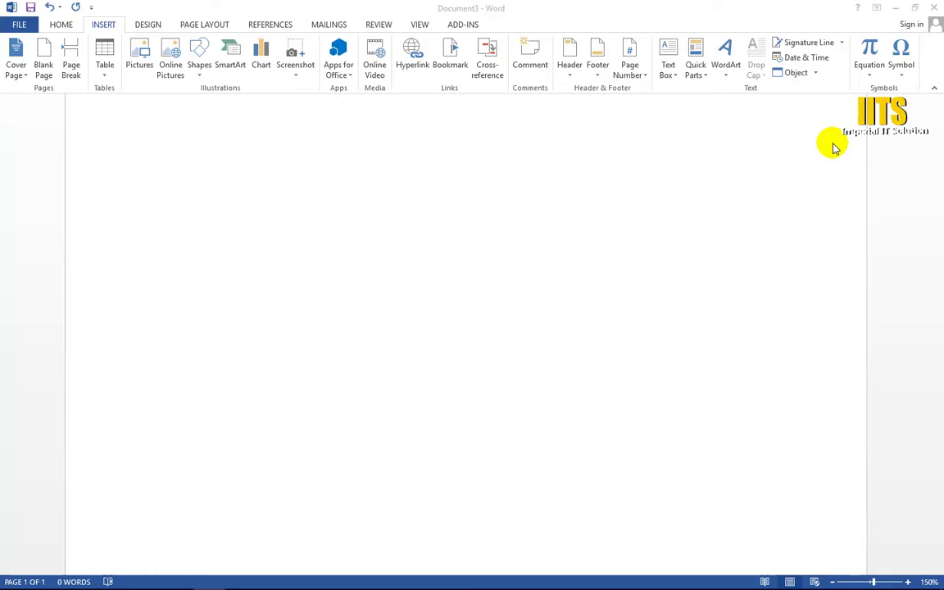
- Type 10×2=20, taking the × sign from the common symbols gallery
{"action": "left_click", "coordinate": [905, 79]}
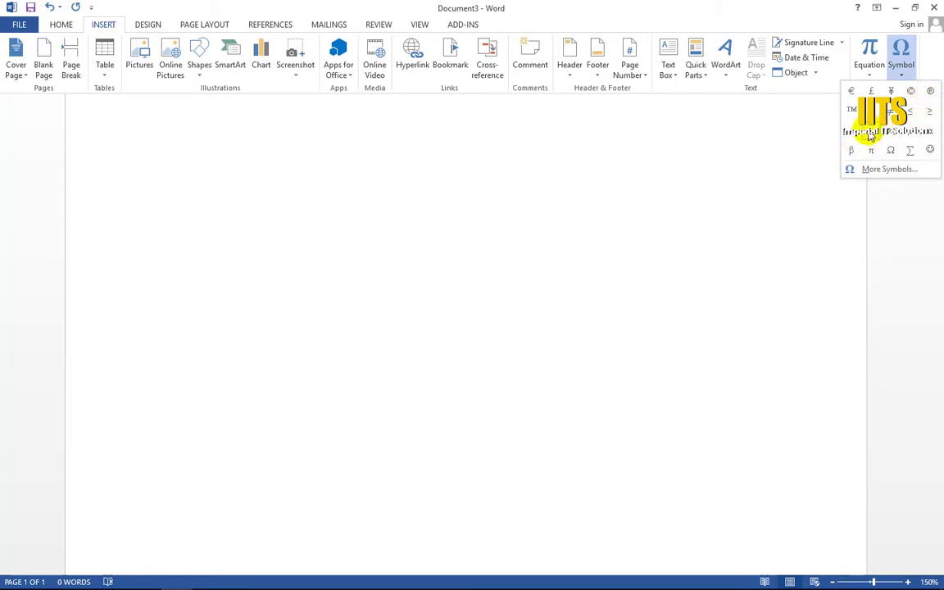
{"action": "left_click", "coordinate": [273, 185]}
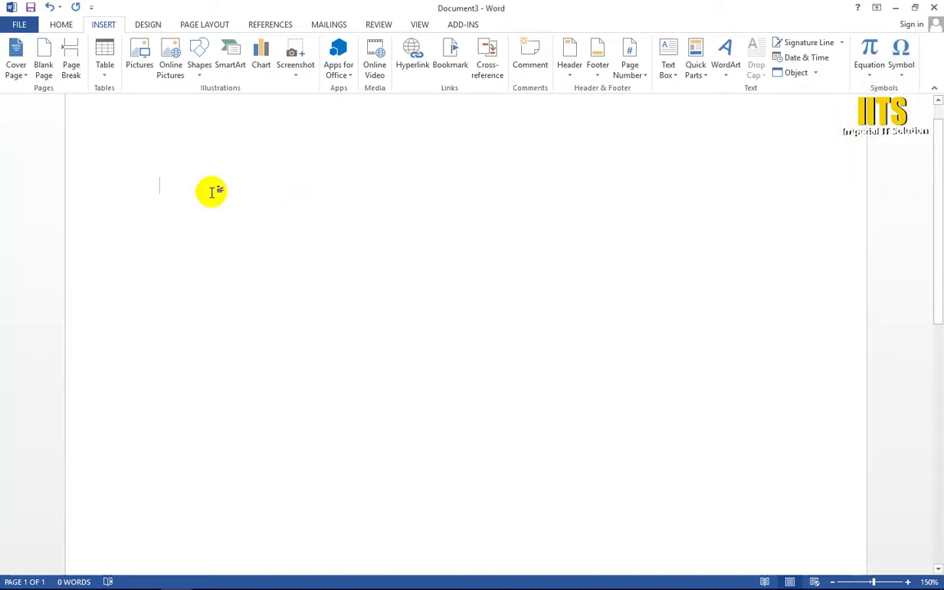
{"action": "type", "text": "10"}
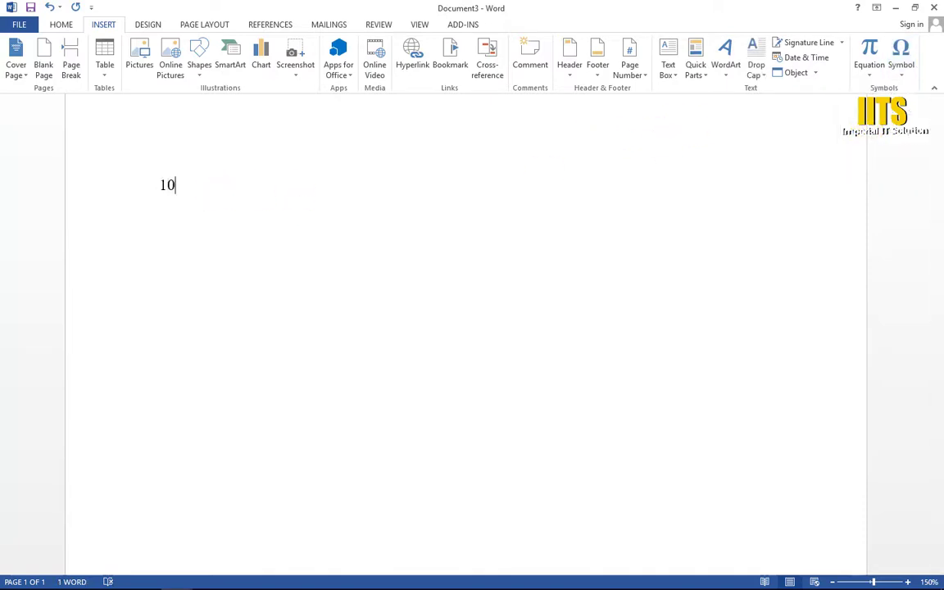
{"action": "left_click", "coordinate": [902, 76]}
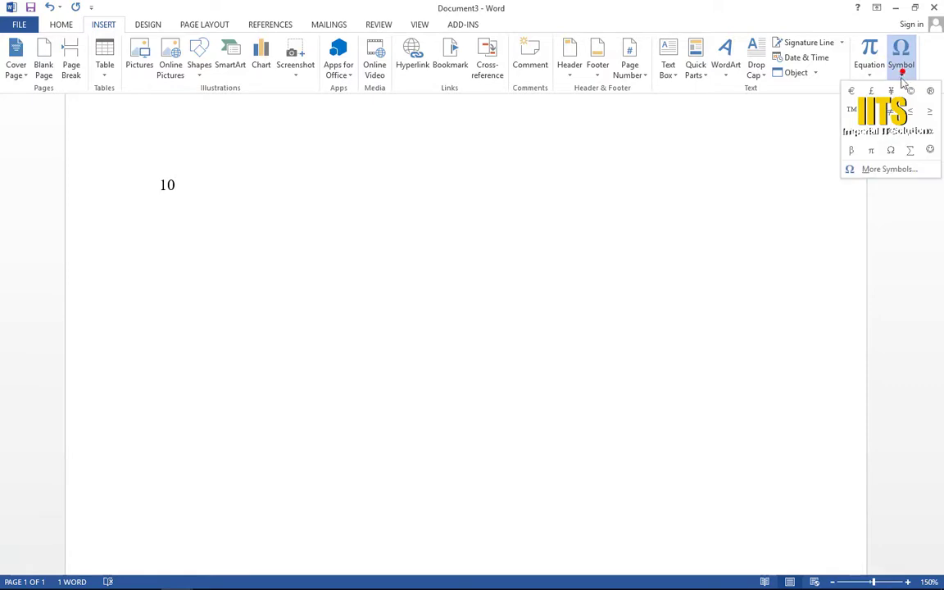
{"action": "left_click", "coordinate": [875, 133]}
{"action": "type", "text": "2=20"}
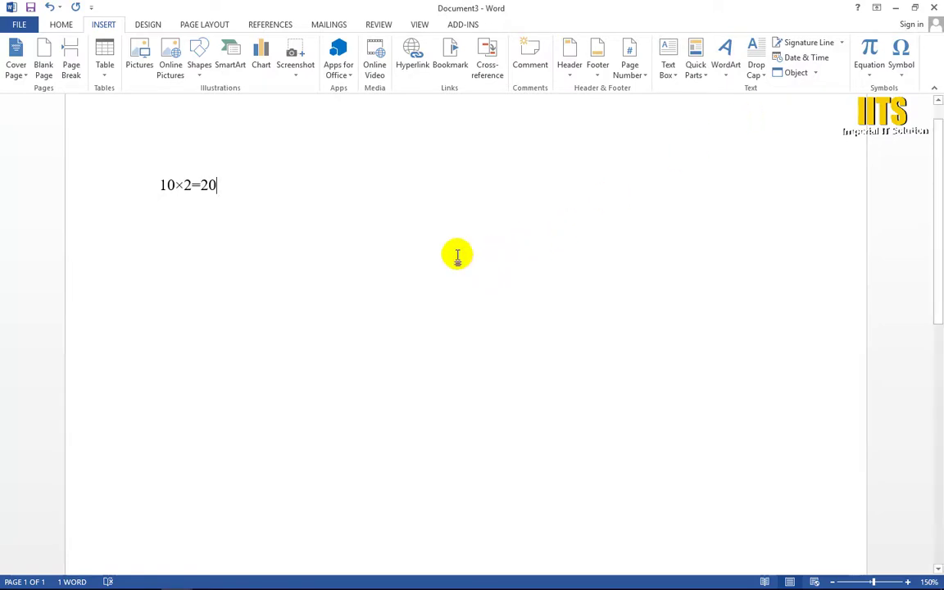
- Start a new empty line below the 10×2=20 equation
{"action": "left_click_drag", "start_coordinate": [161, 184], "coordinate": [223, 188]}
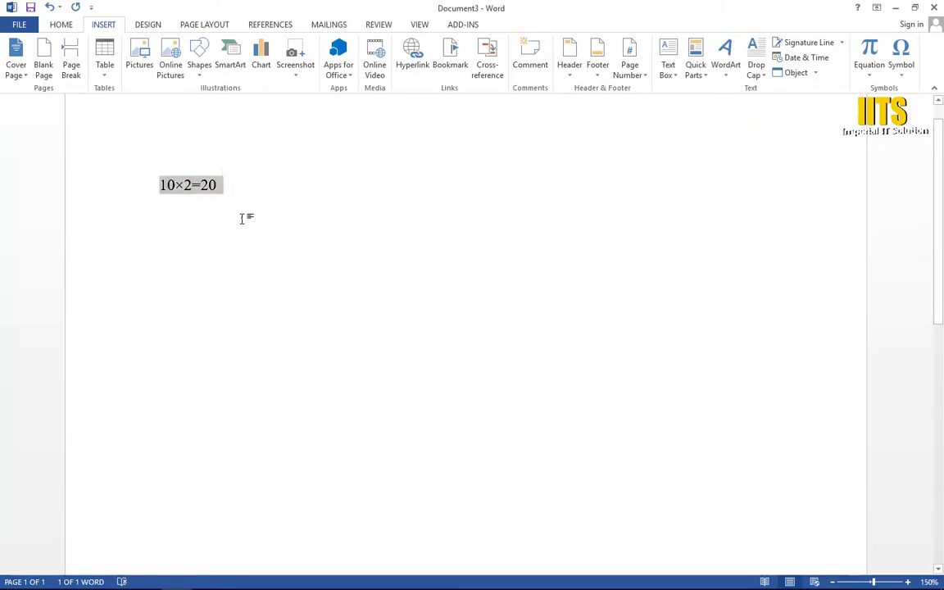
{"action": "left_click", "coordinate": [243, 217]}
{"action": "key", "text": "Home"}
{"action": "left_click", "coordinate": [906, 78]}
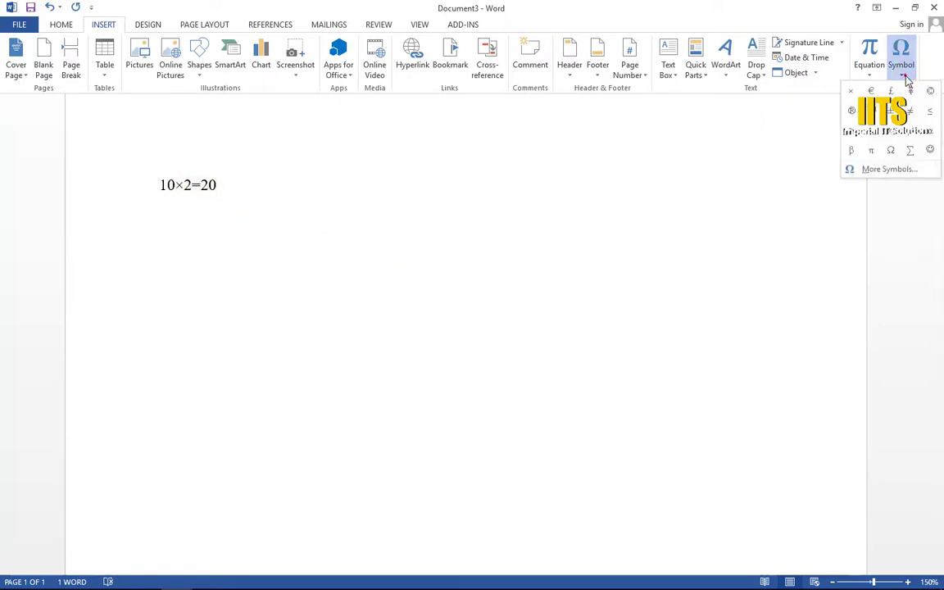
{"action": "left_click_drag", "start_coordinate": [222, 182], "coordinate": [3, 191]}
{"action": "left_click", "coordinate": [212, 187]}
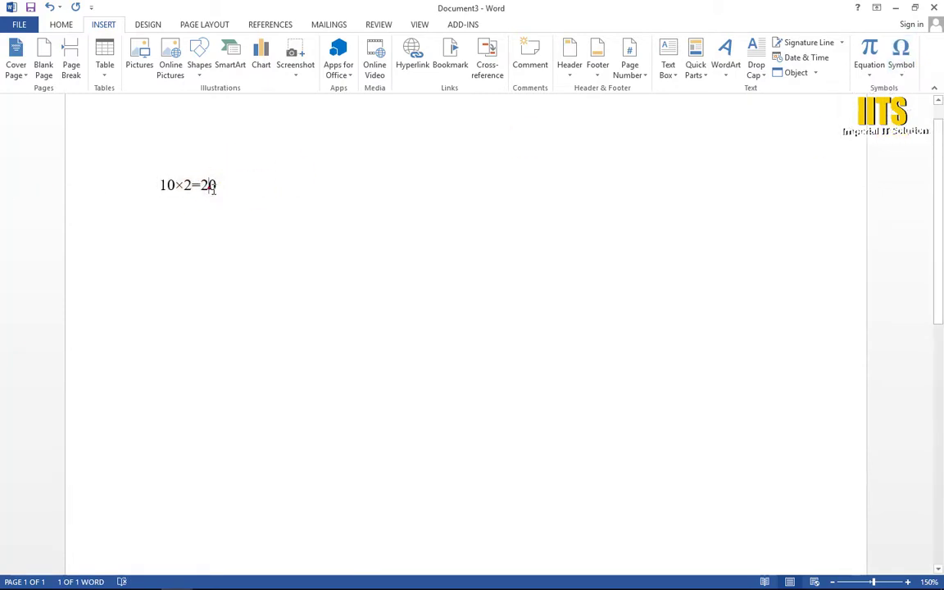
{"action": "key", "text": "Return"}
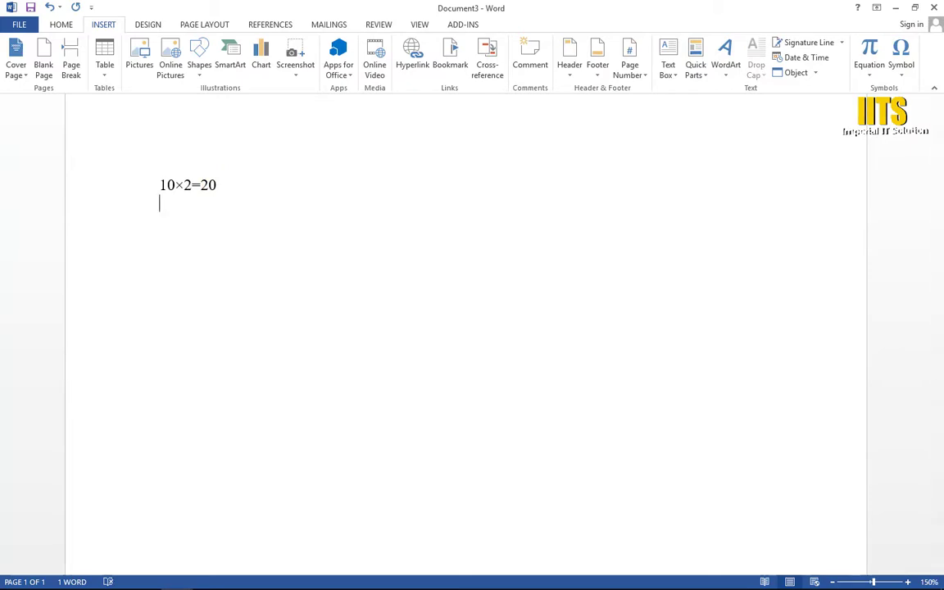
{"action": "scroll", "coordinate": [218, 188], "scroll_direction": "up", "scroll_amount": 3}
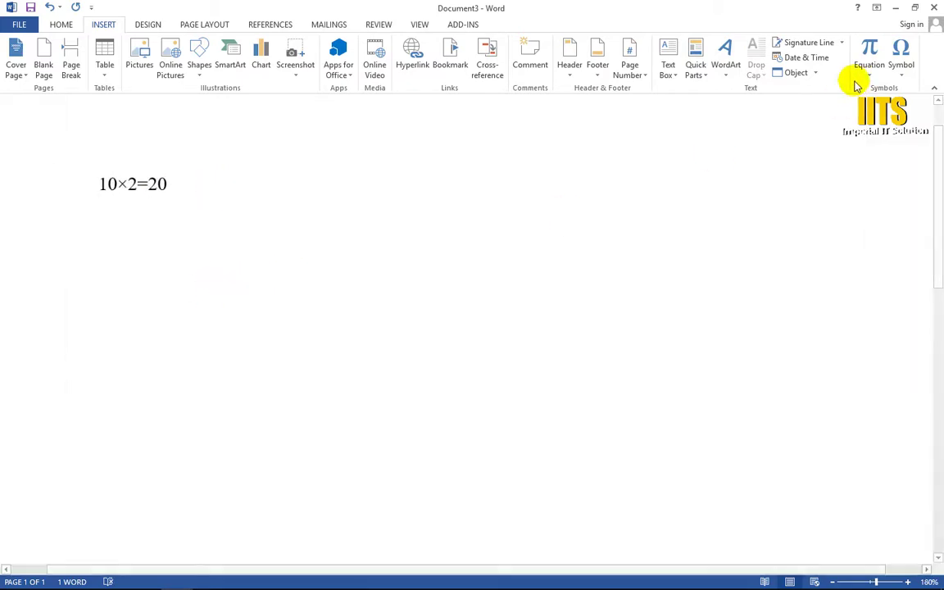
- Open the More Symbols dialog, keeping the normal text font
{"action": "left_click", "coordinate": [901, 54]}
{"action": "left_click", "coordinate": [881, 170]}
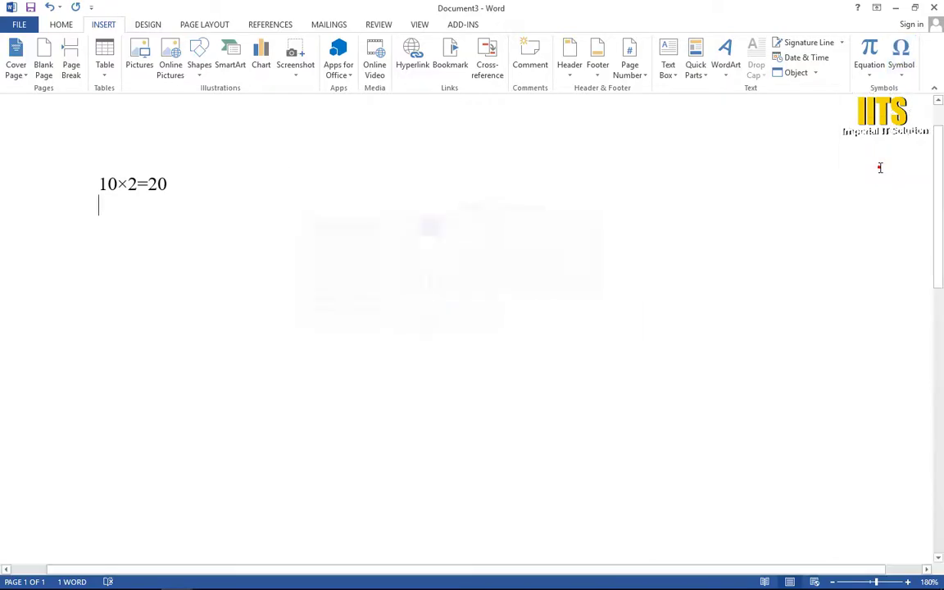
{"action": "left_click_drag", "start_coordinate": [395, 158], "coordinate": [492, 107]}
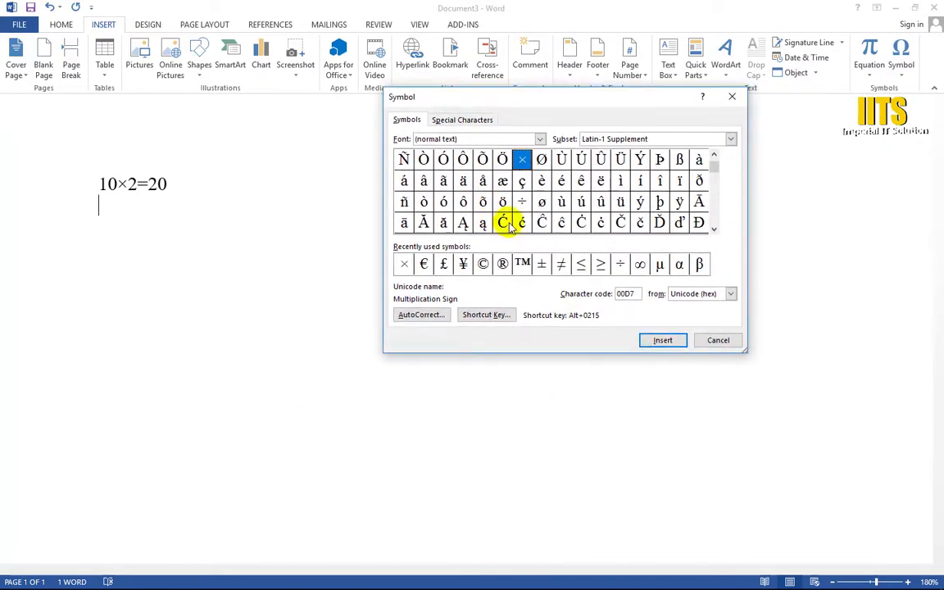
{"action": "left_click", "coordinate": [540, 139]}
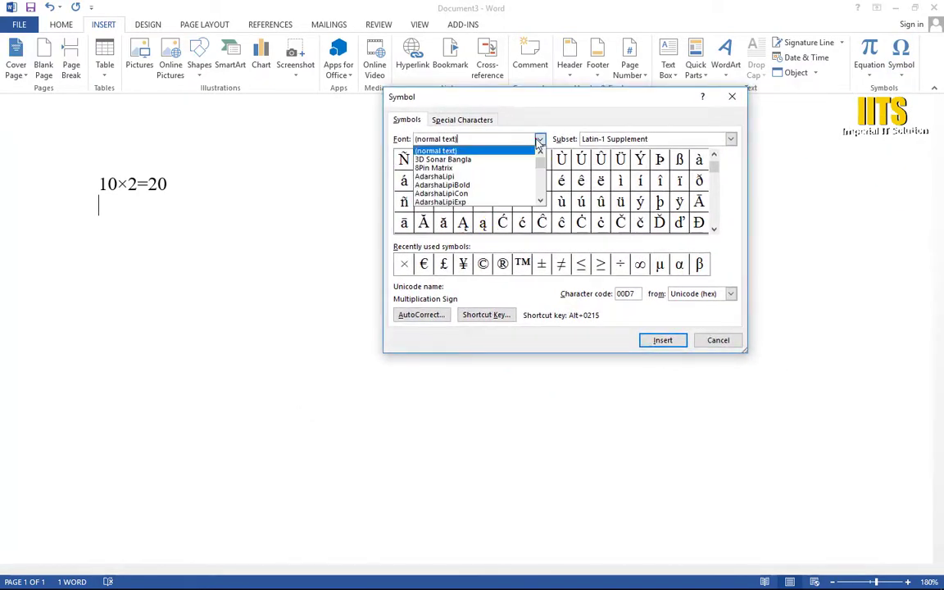
{"action": "scroll", "coordinate": [478, 179], "scroll_direction": "down", "scroll_amount": 3}
{"action": "scroll", "coordinate": [478, 179], "scroll_direction": "down", "scroll_amount": 3}
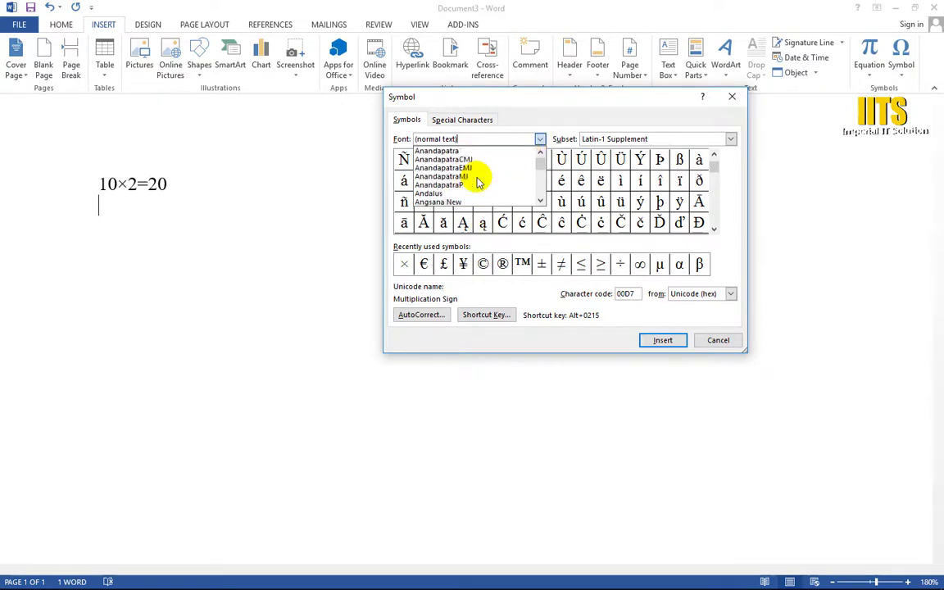
{"action": "scroll", "coordinate": [480, 182], "scroll_direction": "down", "scroll_amount": 3}
{"action": "scroll", "coordinate": [480, 182], "scroll_direction": "down", "scroll_amount": 5}
{"action": "left_click", "coordinate": [562, 264]}
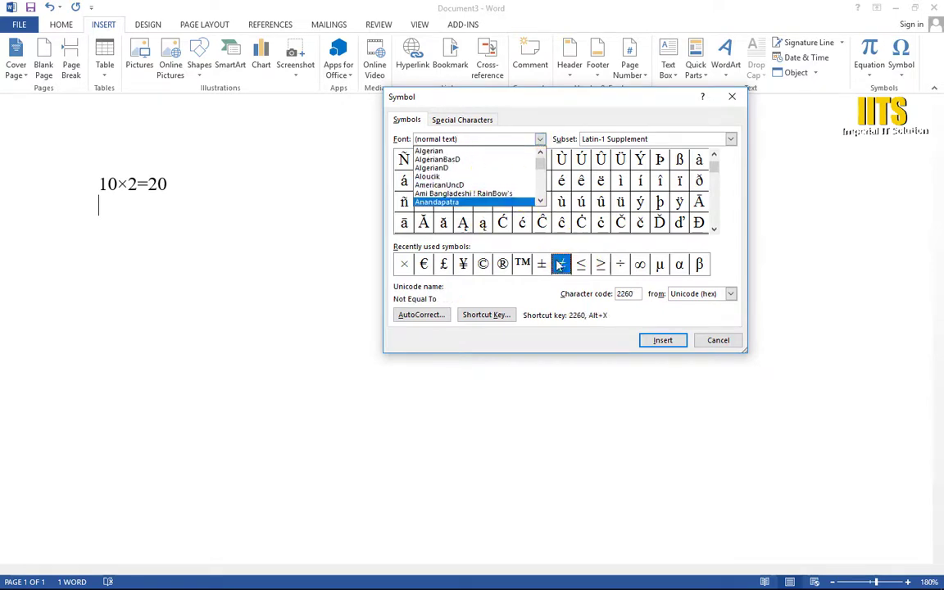
- Insert ®, © and ± from the recently used symbols
{"action": "left_click", "coordinate": [502, 263]}
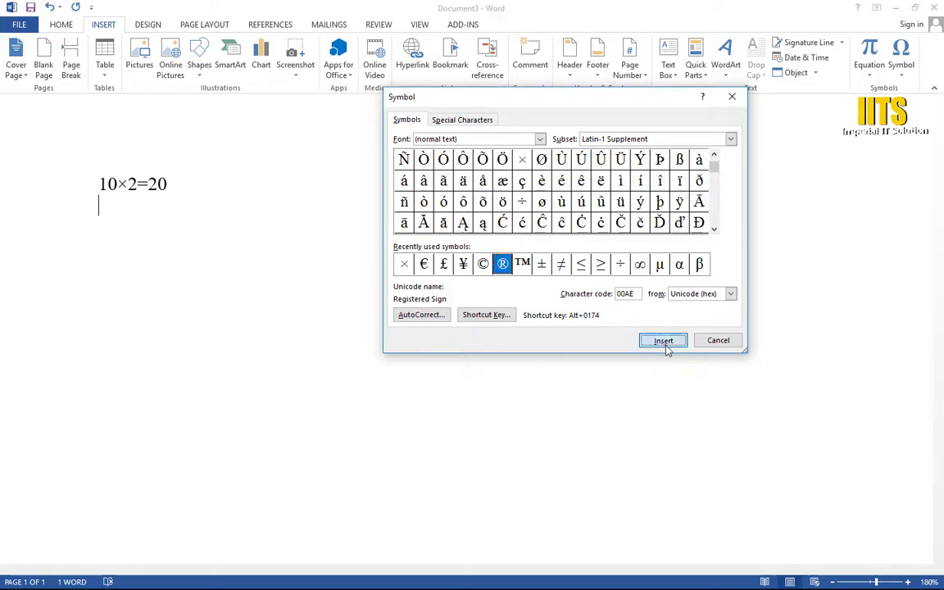
{"action": "left_click", "coordinate": [666, 346]}
{"action": "left_click", "coordinate": [482, 263]}
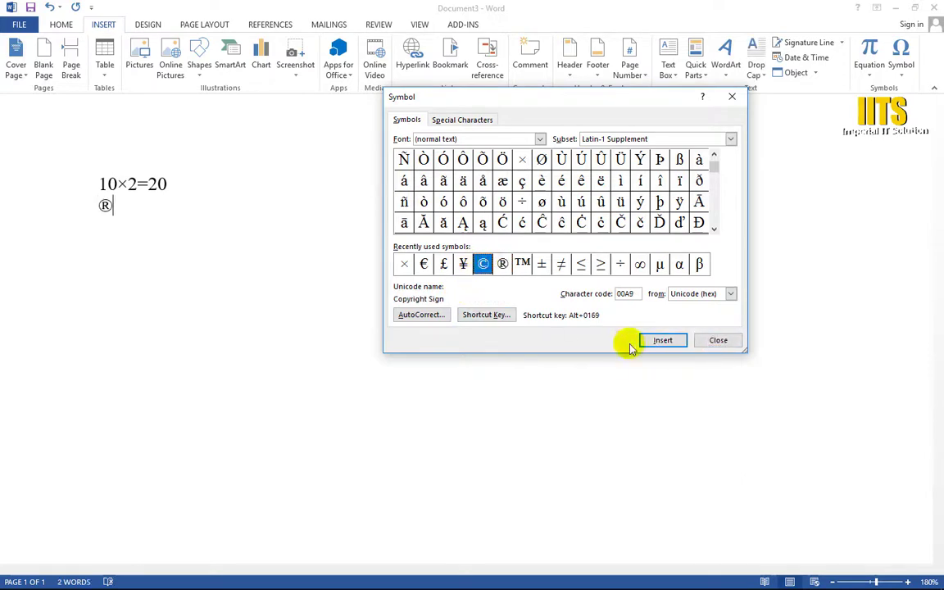
{"action": "left_click", "coordinate": [660, 341]}
{"action": "left_click", "coordinate": [542, 263]}
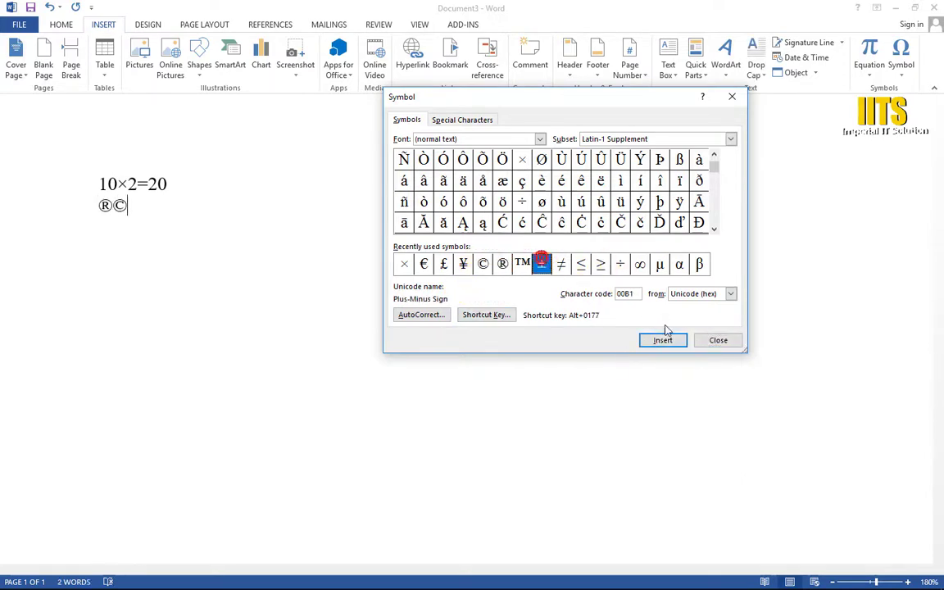
{"action": "left_click", "coordinate": [669, 339]}
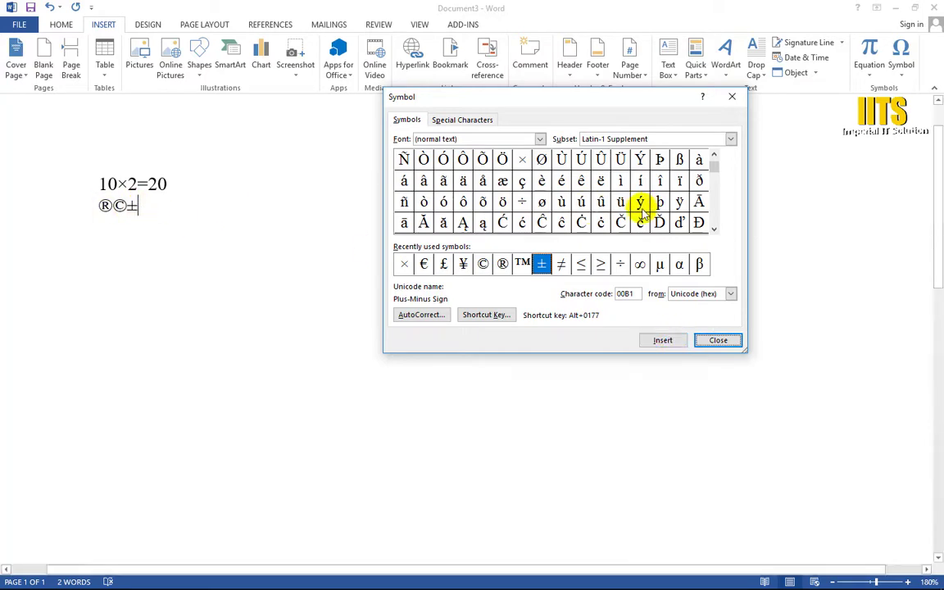
{"action": "left_click", "coordinate": [540, 139]}
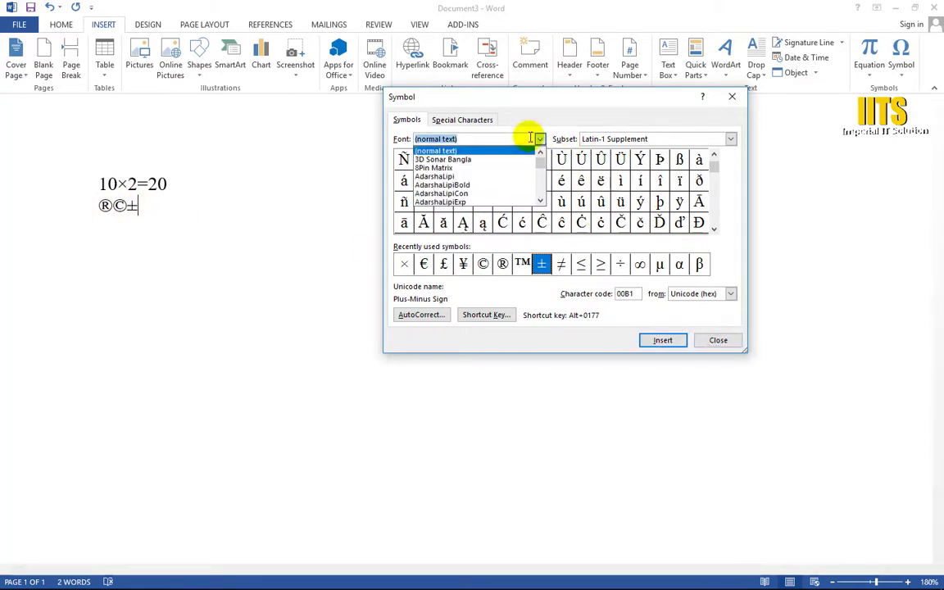
- Change the Symbol dialog's font to Wingdings 2 by typing 'win'
{"action": "left_click_drag", "start_coordinate": [540, 161], "coordinate": [541, 170]}
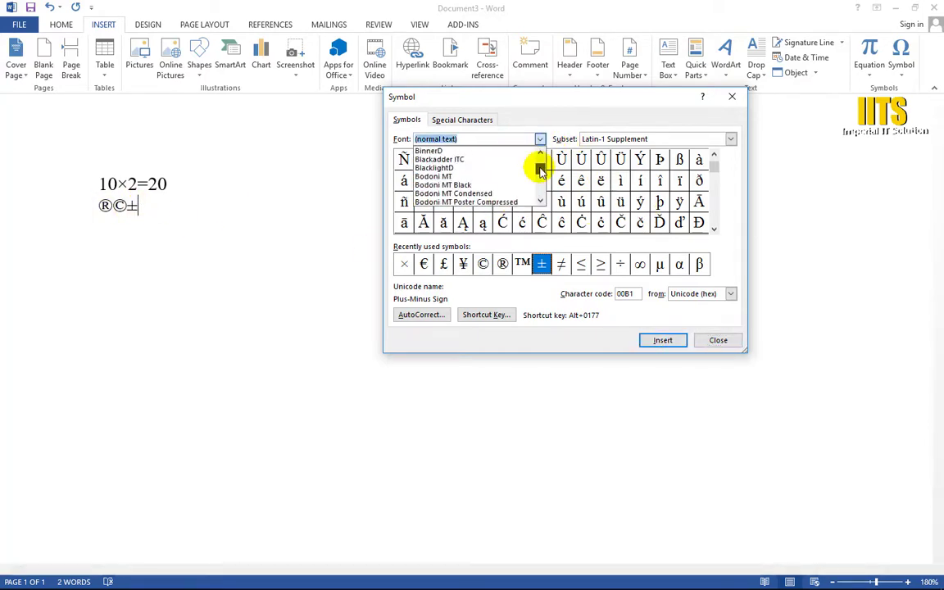
{"action": "left_click", "coordinate": [480, 194]}
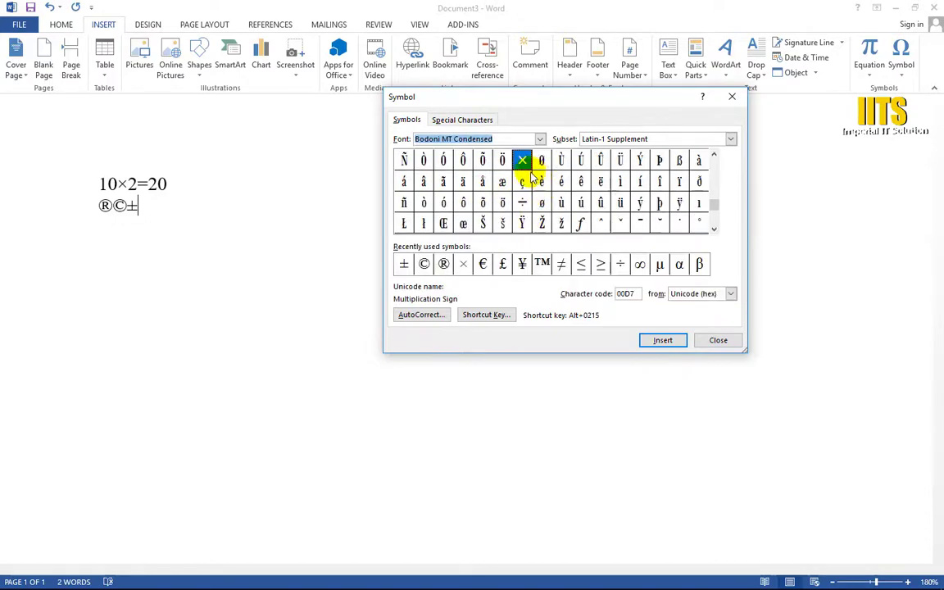
{"action": "left_click", "coordinate": [540, 139]}
{"action": "scroll", "coordinate": [480, 185], "scroll_direction": "down", "scroll_amount": 2}
{"action": "scroll", "coordinate": [484, 190], "scroll_direction": "down", "scroll_amount": 2}
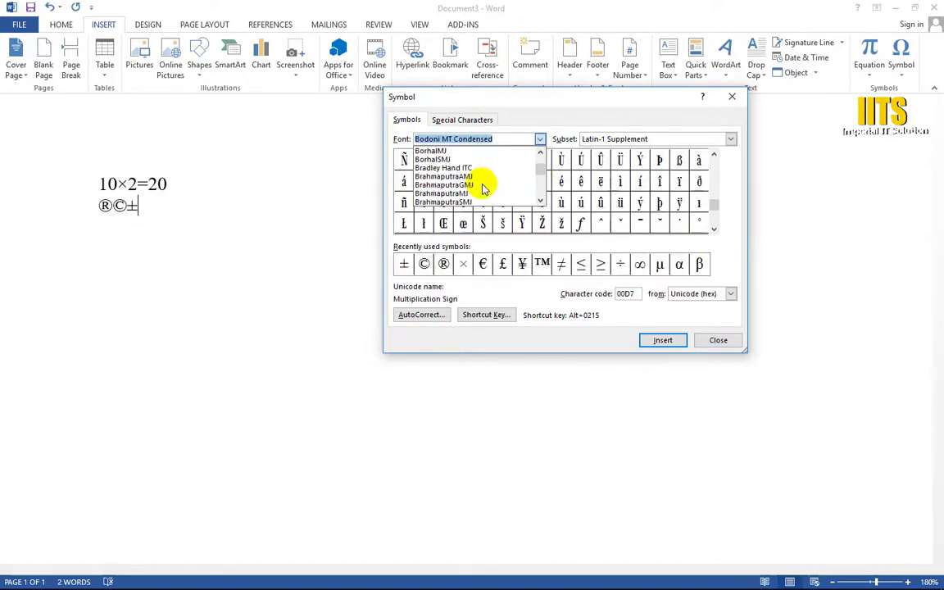
{"action": "scroll", "coordinate": [482, 187], "scroll_direction": "down", "scroll_amount": 2}
{"action": "scroll", "coordinate": [471, 182], "scroll_direction": "down", "scroll_amount": 3}
{"action": "scroll", "coordinate": [476, 172], "scroll_direction": "down", "scroll_amount": 2}
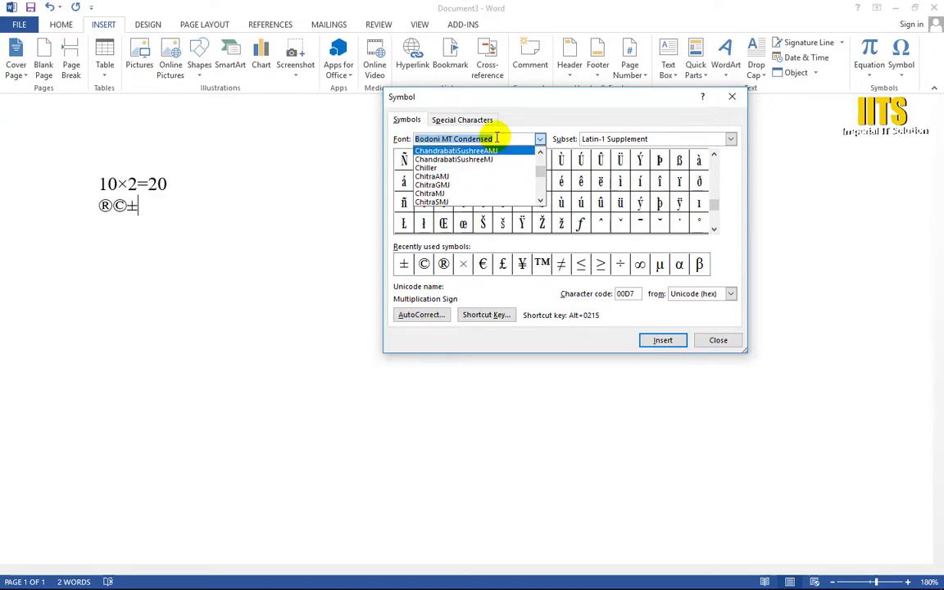
{"action": "type", "text": "win"}
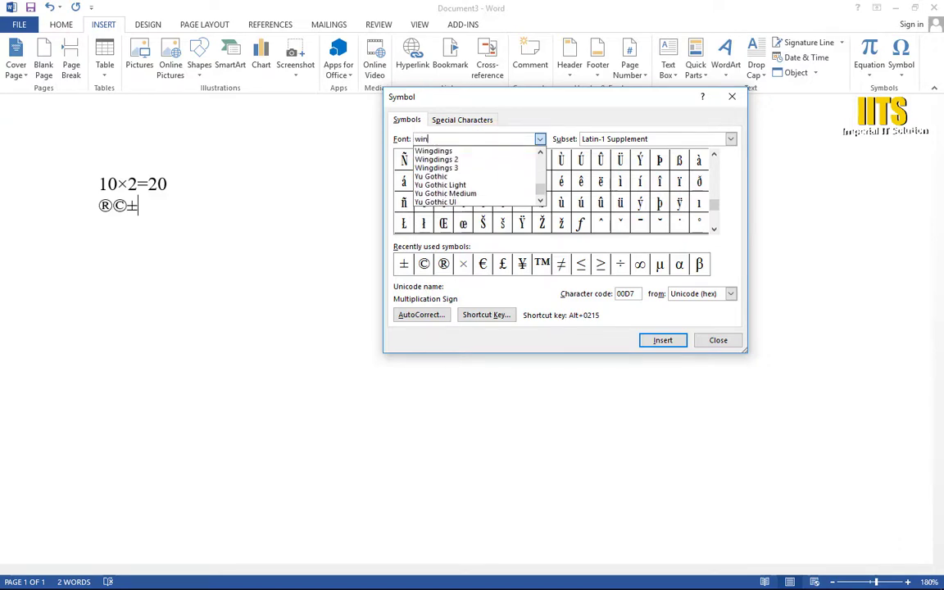
{"action": "left_click", "coordinate": [459, 159]}
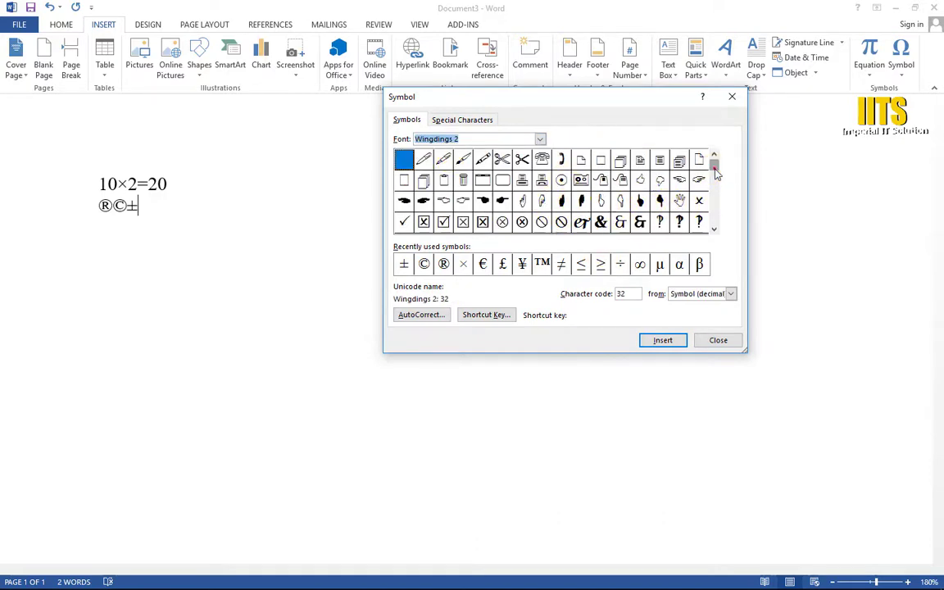
- Browse Wingdings 2 pictographs such as the circled cross, question mark and bold plus
{"action": "left_click", "coordinate": [621, 180]}
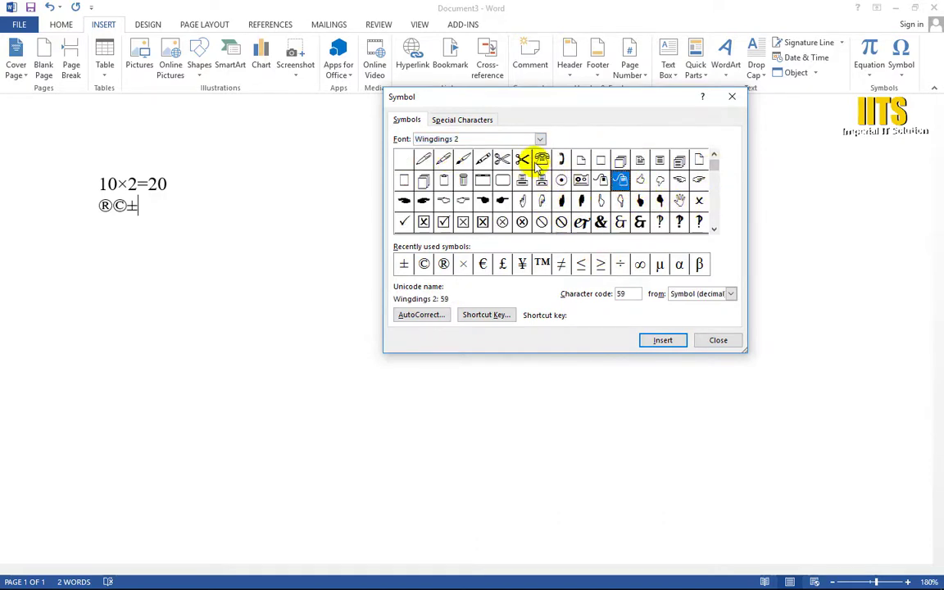
{"action": "left_click", "coordinate": [539, 161]}
{"action": "left_click", "coordinate": [561, 180]}
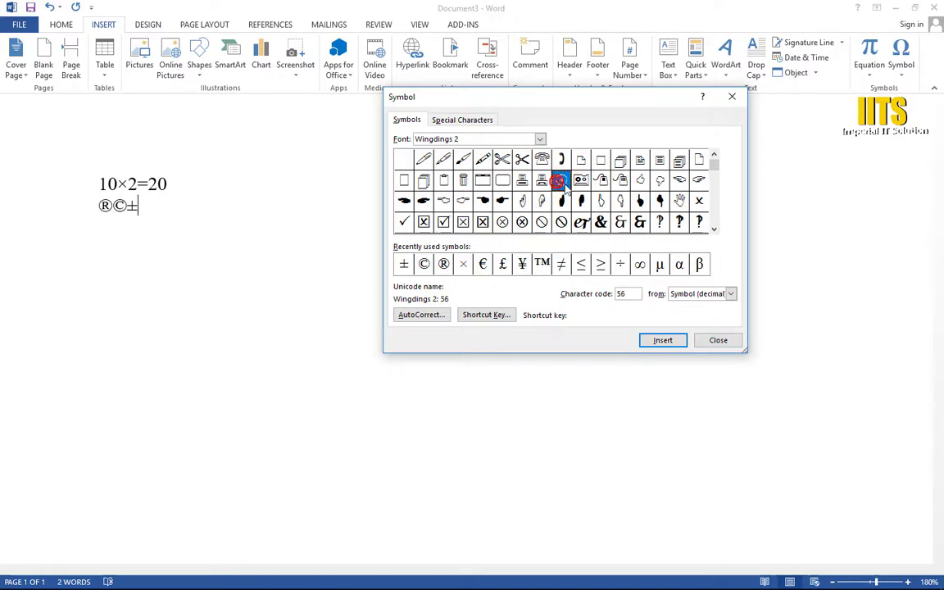
{"action": "left_click", "coordinate": [463, 201]}
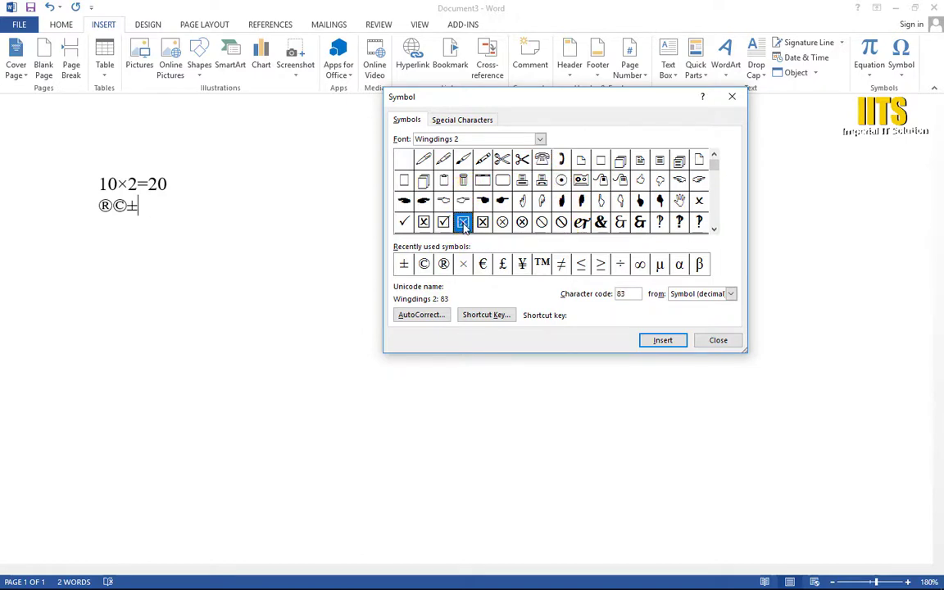
{"action": "left_click", "coordinate": [483, 221]}
{"action": "left_click", "coordinate": [522, 221]}
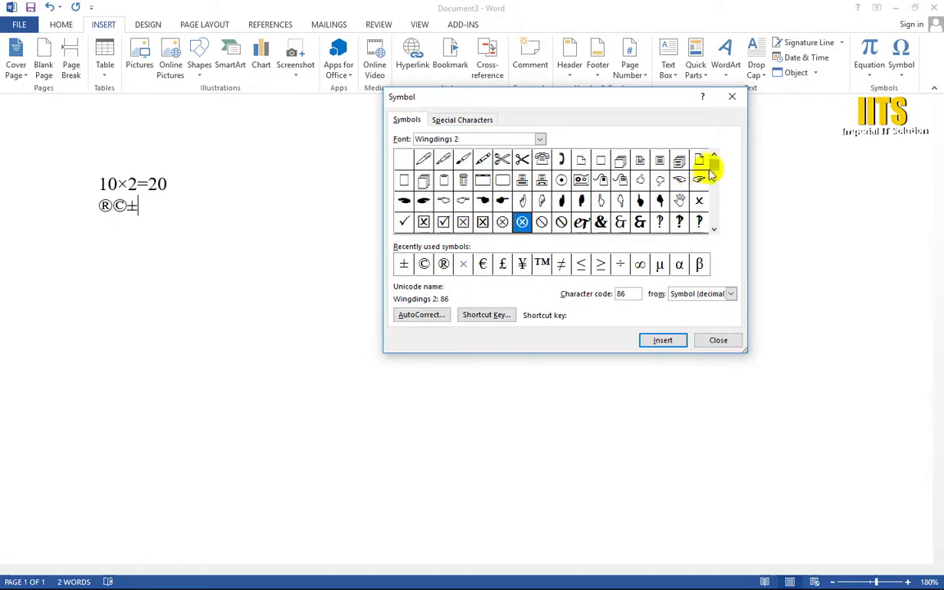
{"action": "left_click", "coordinate": [660, 201]}
{"action": "left_click", "coordinate": [660, 221]}
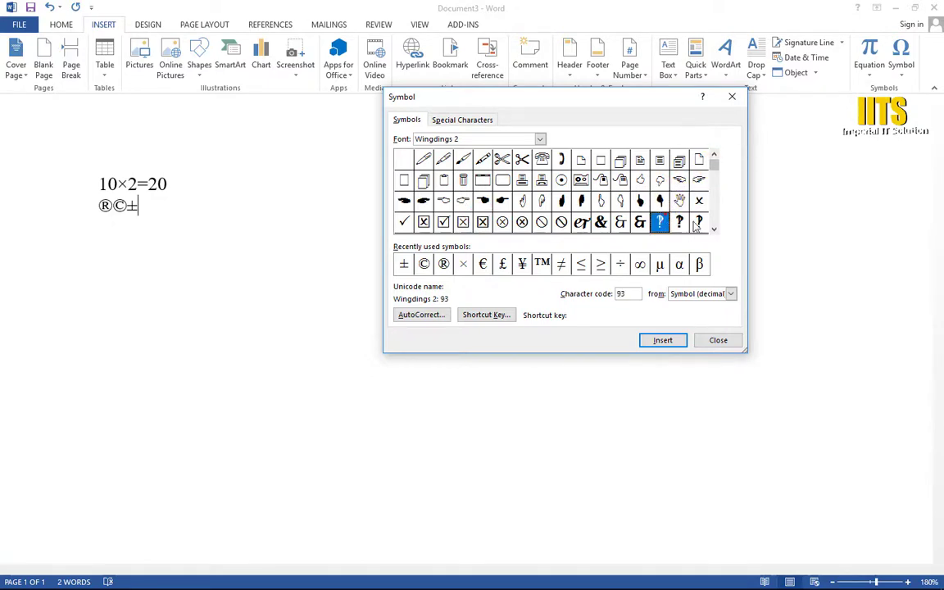
{"action": "left_click", "coordinate": [714, 228]}
{"action": "left_click", "coordinate": [714, 229]}
{"action": "left_click", "coordinate": [714, 228]}
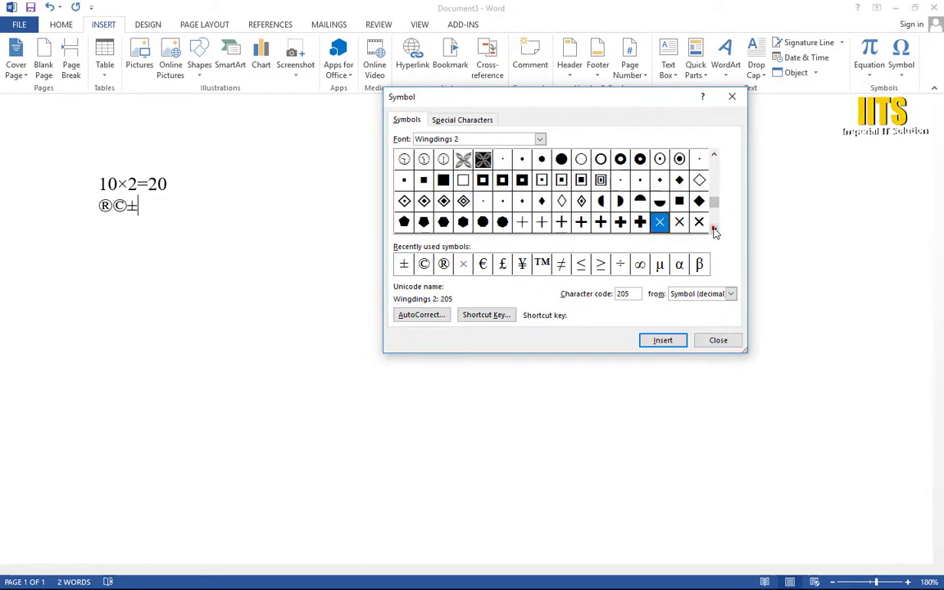
{"action": "left_click", "coordinate": [714, 229]}
{"action": "left_click", "coordinate": [542, 201]}
{"action": "left_click", "coordinate": [562, 200]}
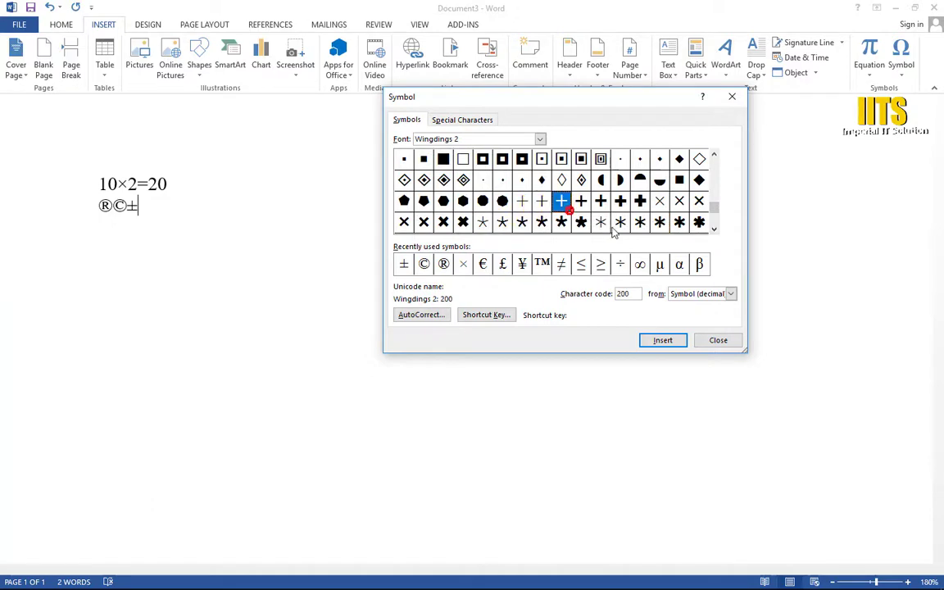
{"action": "left_click_drag", "start_coordinate": [709, 207], "coordinate": [710, 179]}
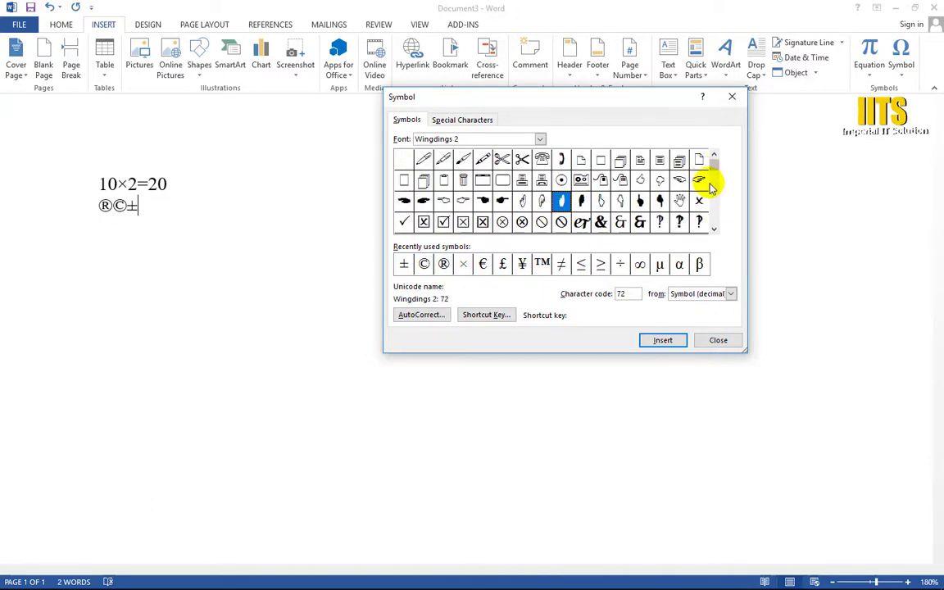
{"action": "left_click_drag", "start_coordinate": [713, 178], "coordinate": [639, 185]}
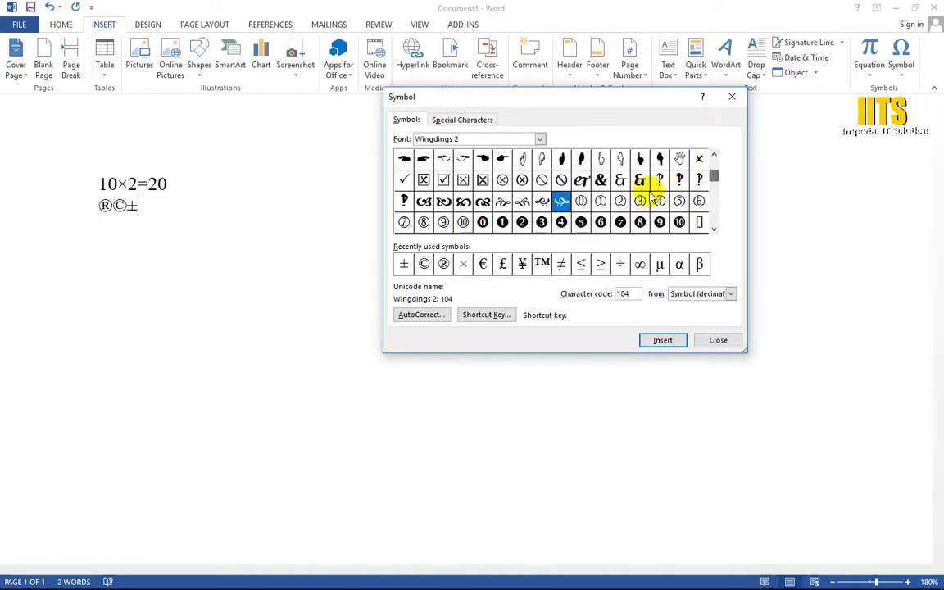
- Insert the pointing hand, outlined hand and dark hand symbols after ±
{"action": "left_click", "coordinate": [463, 158]}
{"action": "left_click", "coordinate": [660, 340]}
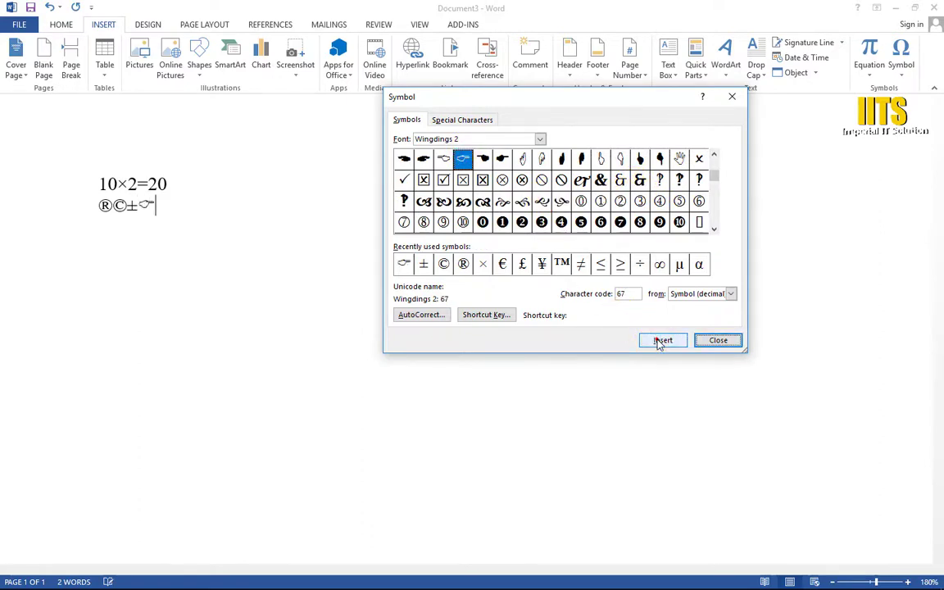
{"action": "left_click", "coordinate": [603, 159]}
{"action": "left_click", "coordinate": [663, 341]}
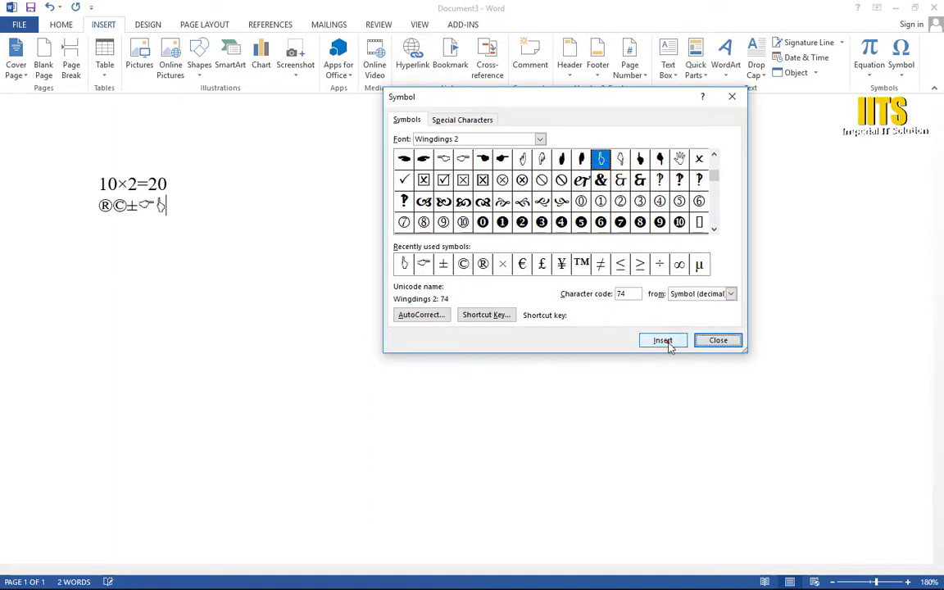
{"action": "left_click", "coordinate": [640, 159]}
{"action": "left_click", "coordinate": [667, 342]}
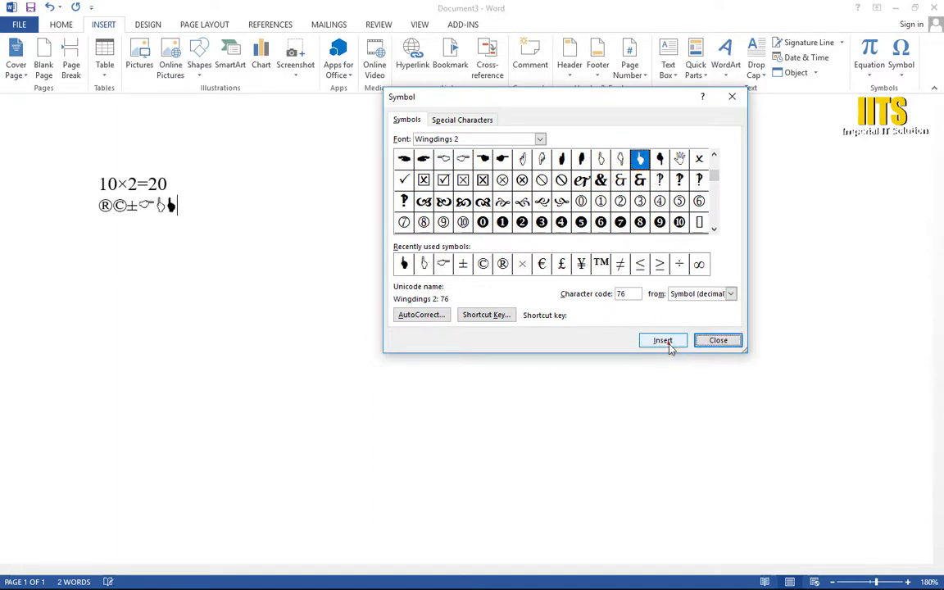
- Change the symbol font to Wingdings 3 and browse its characters
{"action": "left_click", "coordinate": [512, 140]}
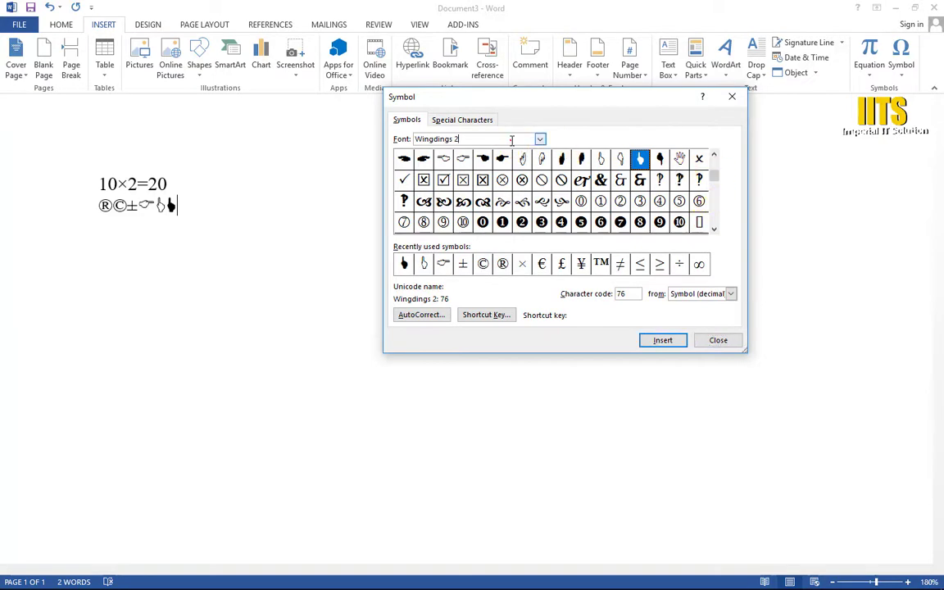
{"action": "left_click", "coordinate": [541, 140]}
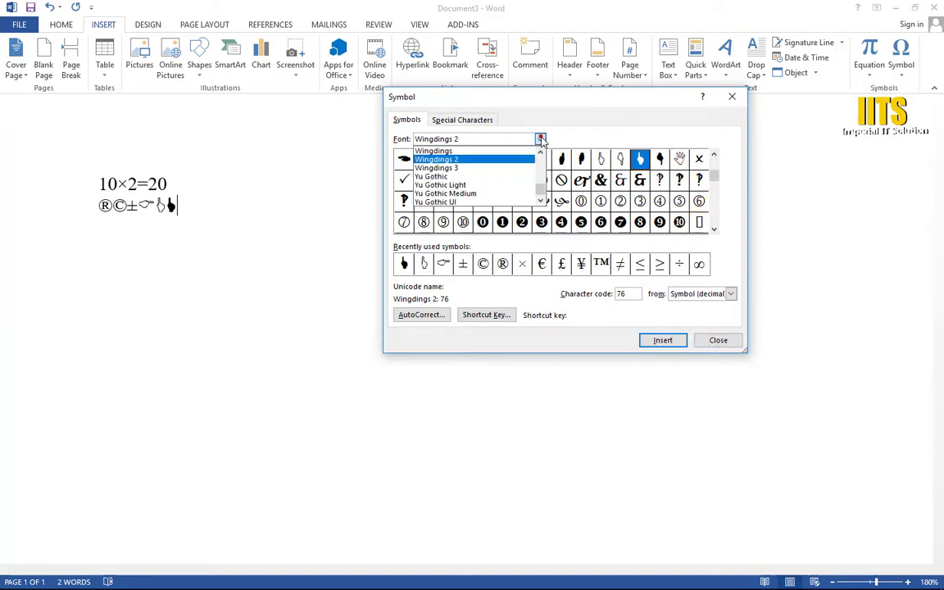
{"action": "left_click", "coordinate": [507, 169]}
{"action": "left_click", "coordinate": [621, 223]}
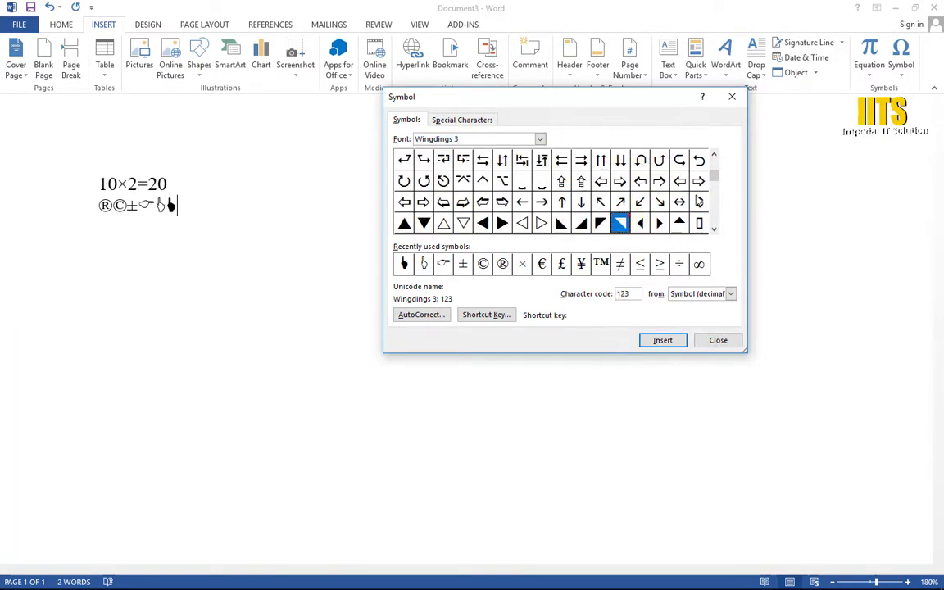
{"action": "mouse_move", "coordinate": [711, 204]}
{"action": "left_mouse_down"}
{"action": "mouse_move", "coordinate": [715, 223]}
{"action": "mouse_move", "coordinate": [713, 158]}
{"action": "left_mouse_up"}
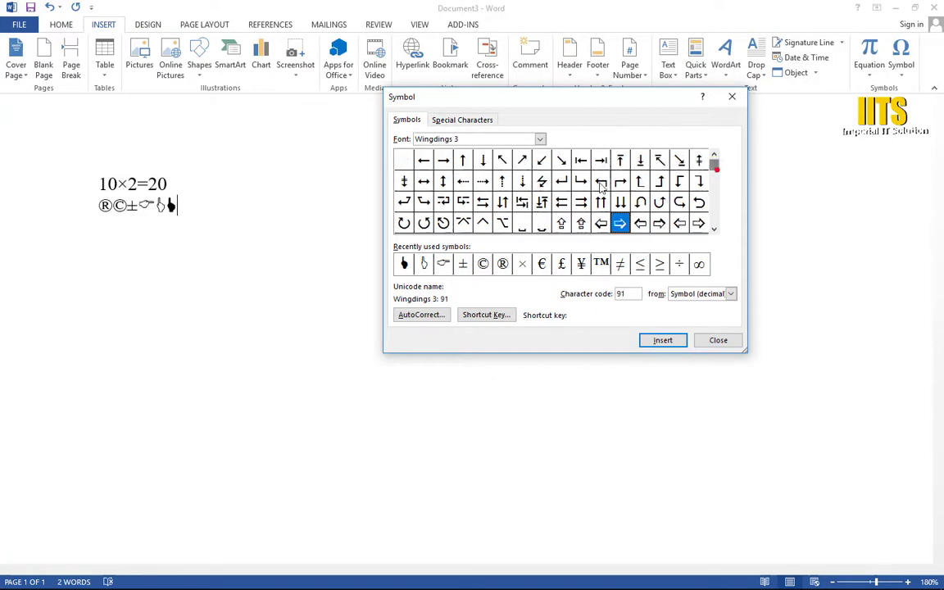
- Insert the Wingdings computer pictograph (code 58) and select it in the document
{"action": "left_click", "coordinate": [540, 138]}
{"action": "left_click", "coordinate": [434, 151]}
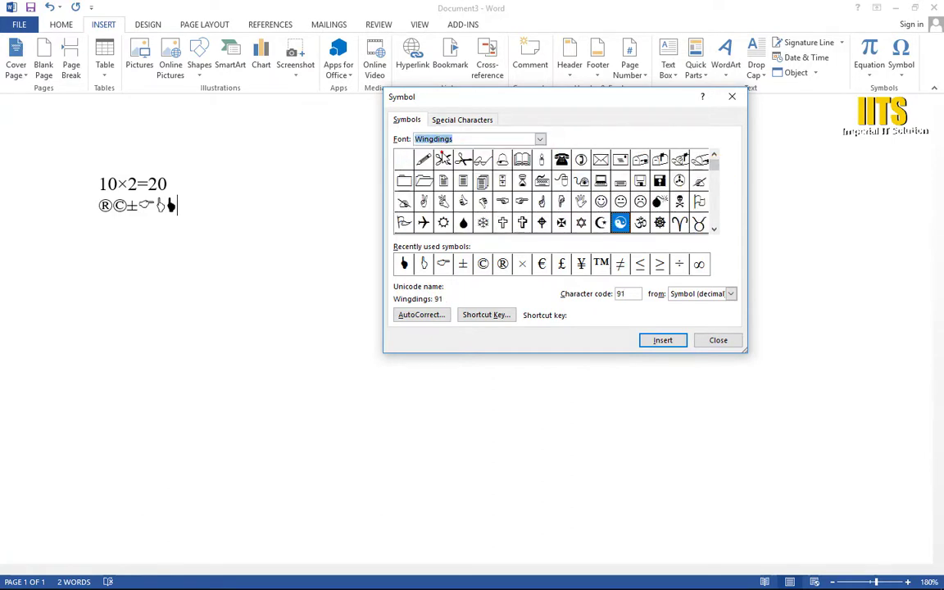
{"action": "left_click", "coordinate": [607, 182]}
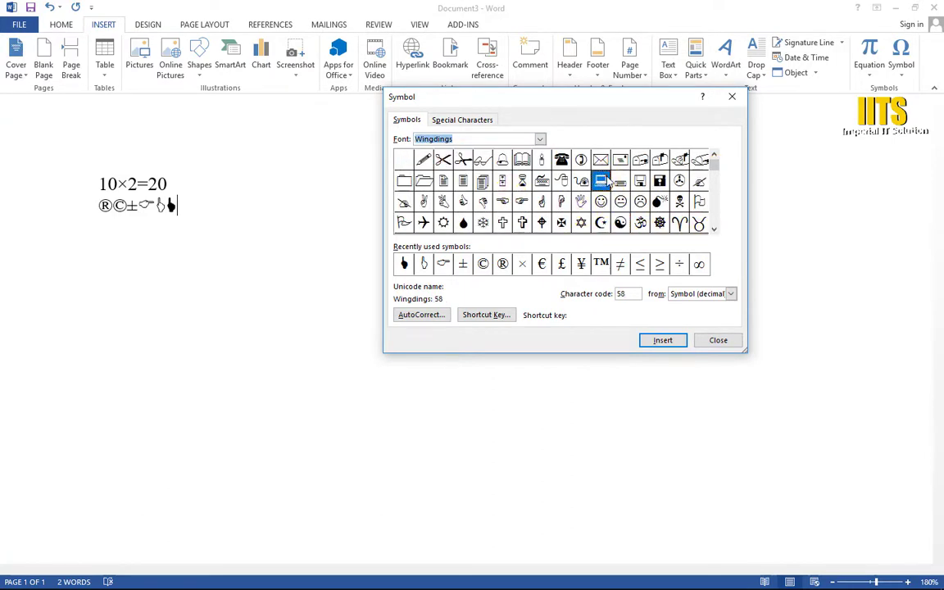
{"action": "left_click", "coordinate": [666, 344]}
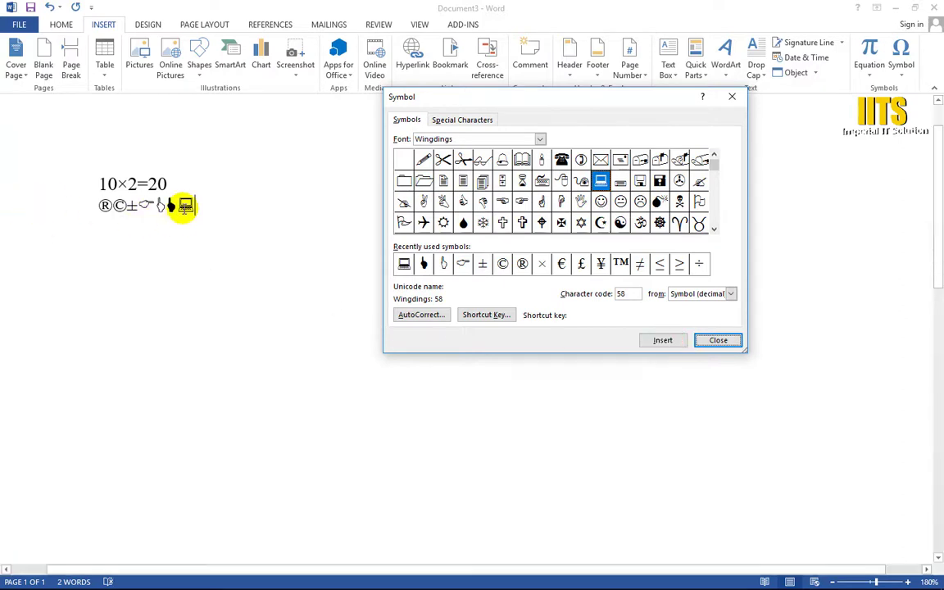
{"action": "left_click", "coordinate": [231, 207]}
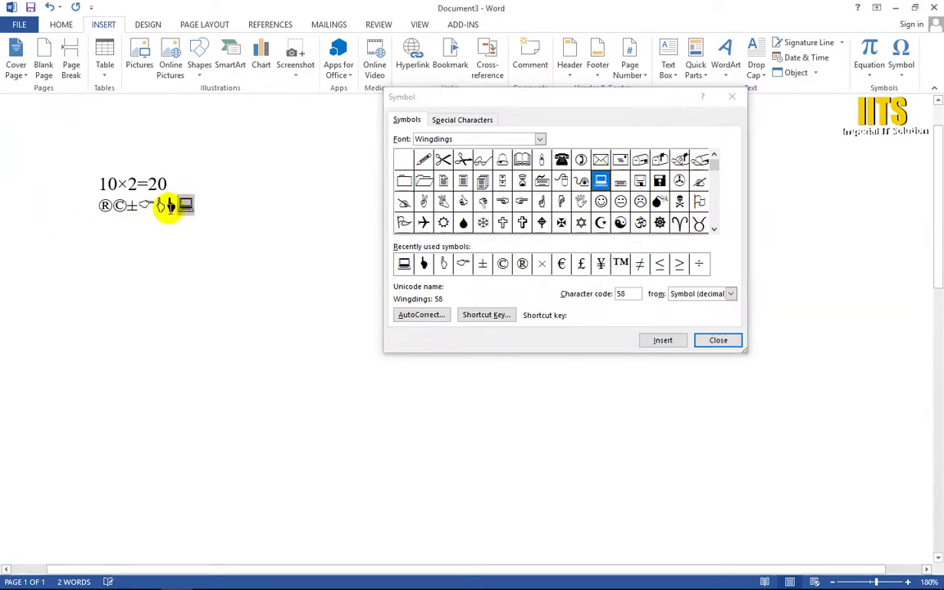
- Enlarge the computer pictograph two font sizes with Ctrl+Shift+>
{"action": "key", "text": "ctrl+shift+period"}
{"action": "key", "text": "ctrl+shift+period"}
{"action": "key", "text": "ctrl+shift+period"}
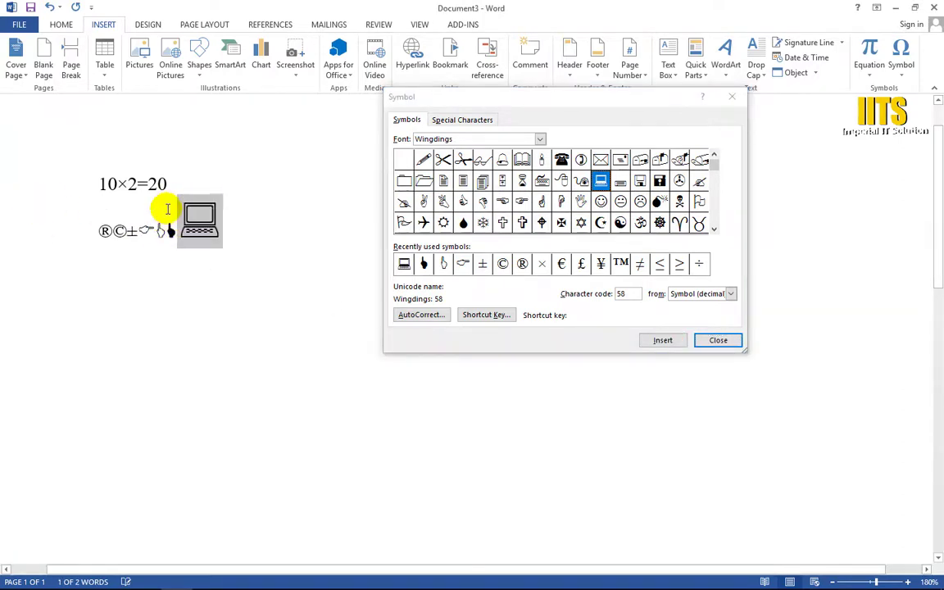
{"action": "key", "text": "ctrl+shift+period"}
{"action": "key", "text": "ctrl+shift+period"}
{"action": "key", "text": "ctrl+shift+period"}
{"action": "key", "text": "ctrl+shift+period"}
{"action": "key", "text": "ctrl+shift+period"}
{"action": "key", "text": "ctrl+shift+period"}
{"action": "key", "text": "ctrl+shift+period"}
{"action": "key", "text": "ctrl+shift+period"}
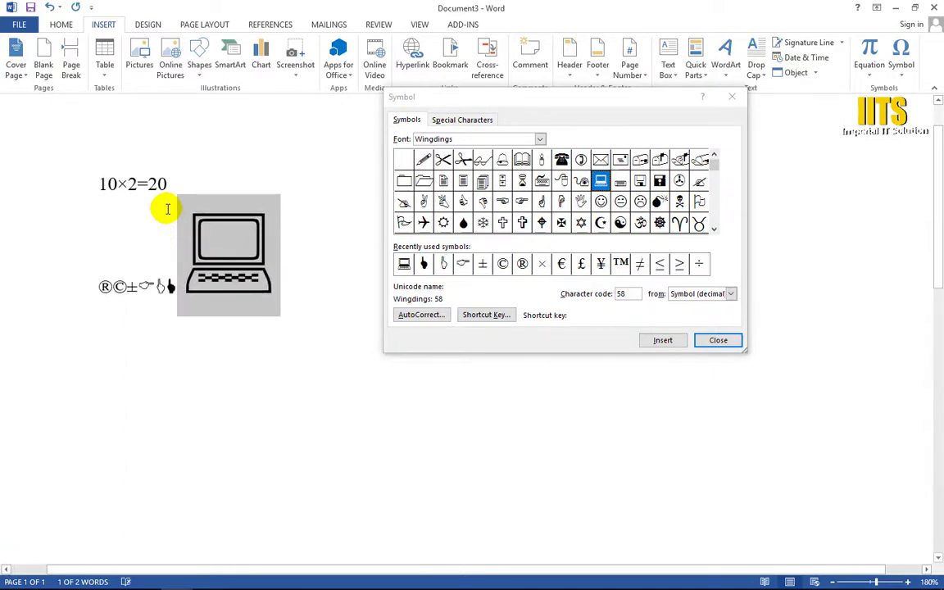
{"action": "key", "text": "Right"}
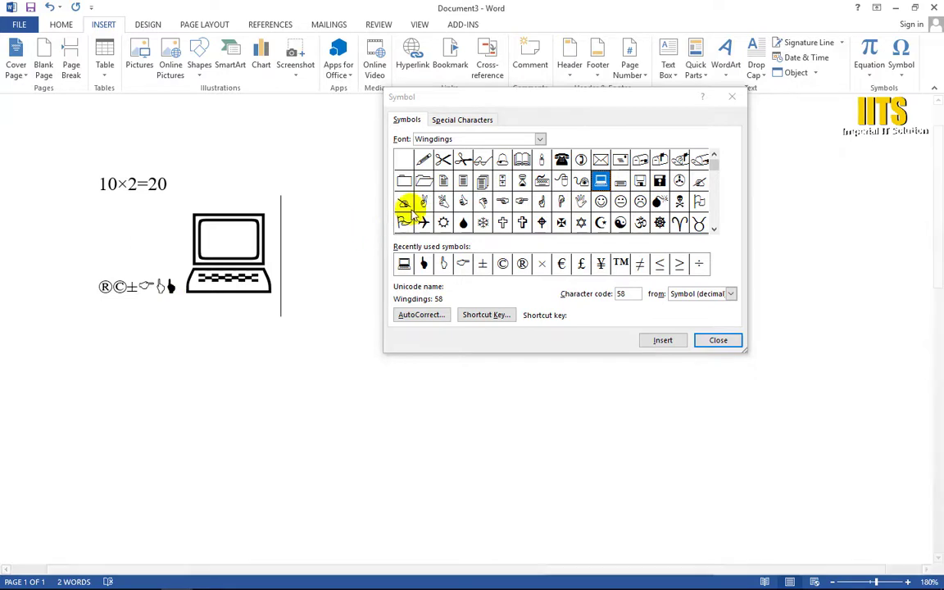
- Insert the writing-hand and OK-hand Wingdings pictographs after the laptop
{"action": "left_click", "coordinate": [403, 195]}
{"action": "left_click", "coordinate": [403, 202]}
{"action": "left_click", "coordinate": [660, 343]}
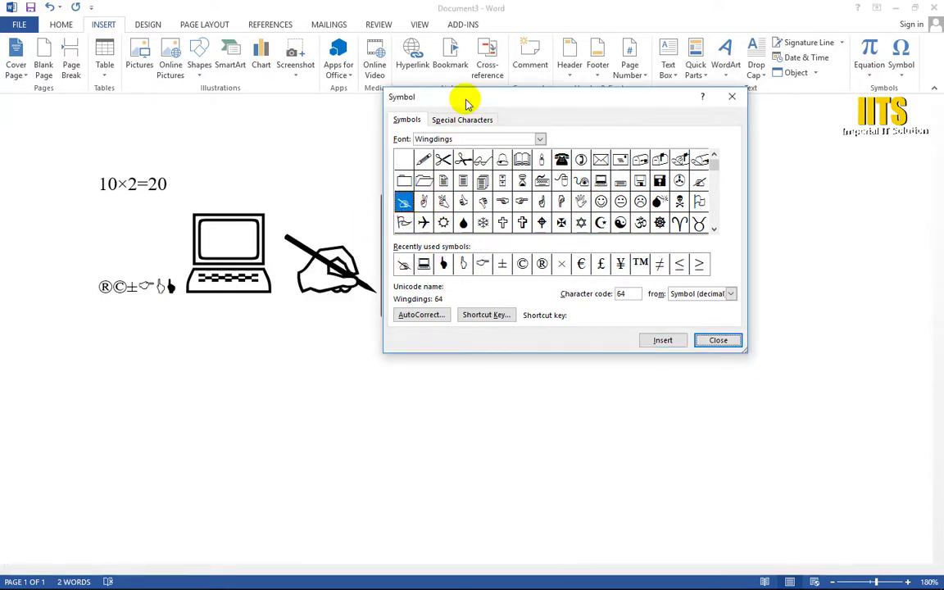
{"action": "left_click_drag", "start_coordinate": [464, 99], "coordinate": [630, 54]}
{"action": "left_click", "coordinate": [628, 156]}
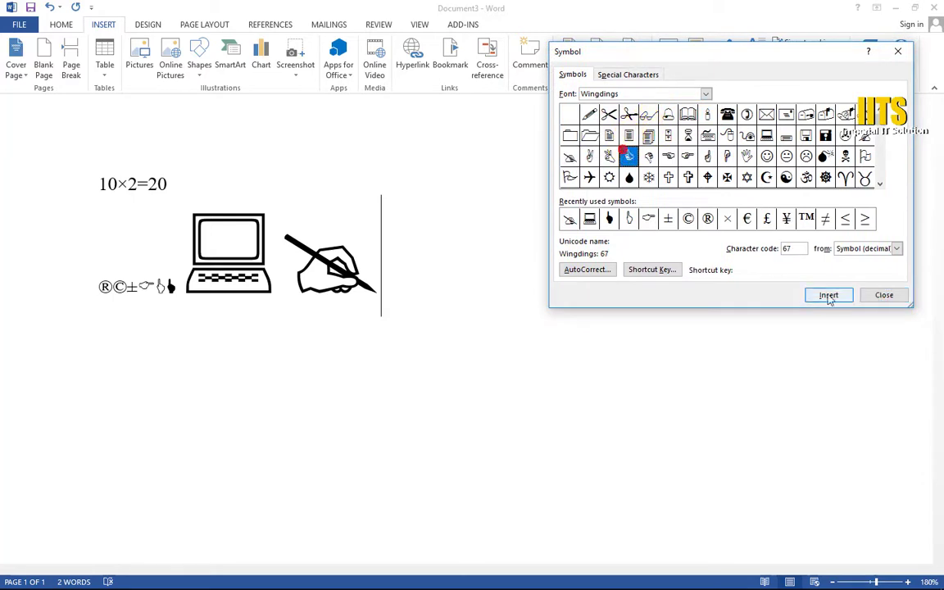
{"action": "left_click", "coordinate": [829, 295]}
{"action": "left_click", "coordinate": [609, 156]}
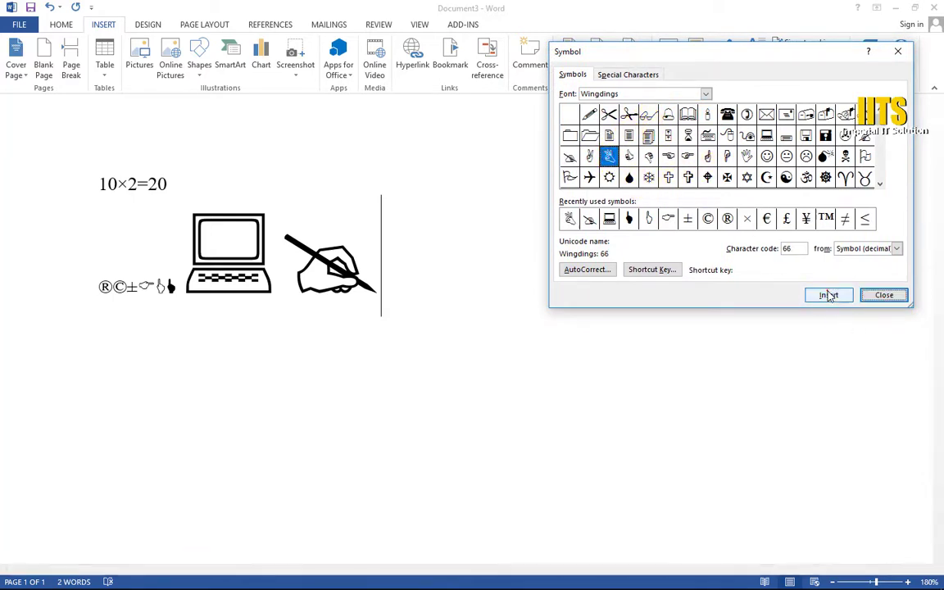
{"action": "left_click", "coordinate": [829, 295]}
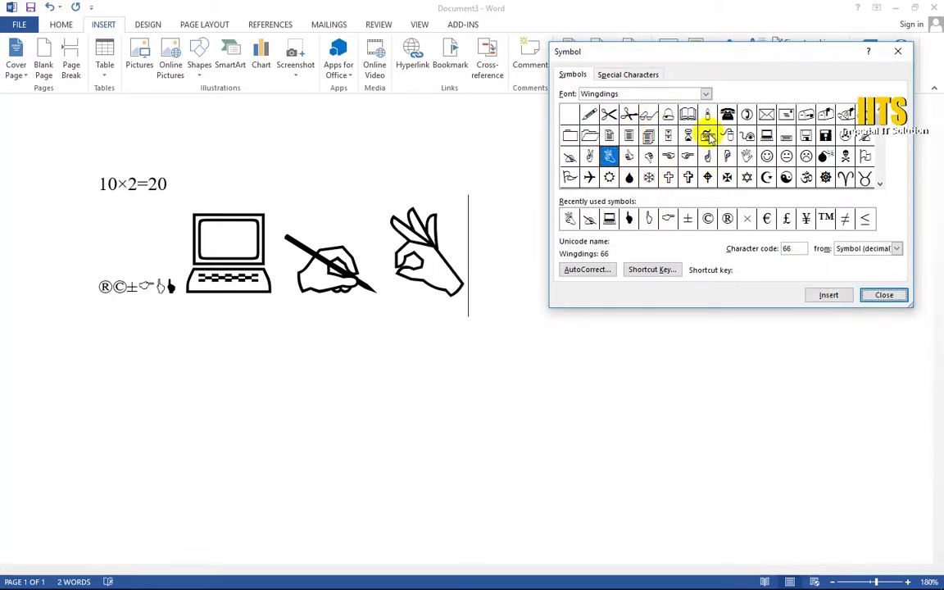
- Add the hourglass and keyboard pictographs, then close the Symbol dialog
{"action": "left_click", "coordinate": [688, 135]}
{"action": "left_click", "coordinate": [819, 300]}
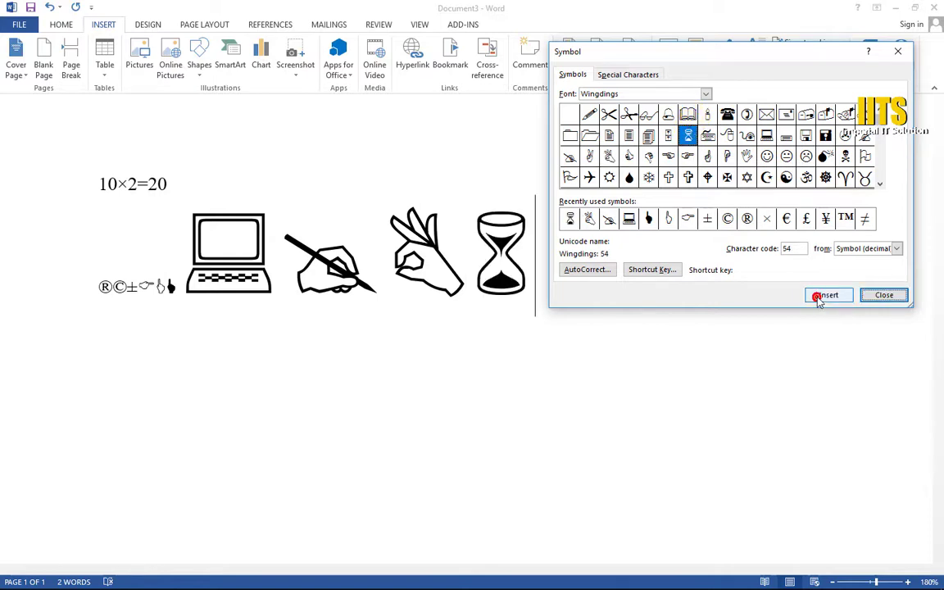
{"action": "left_click", "coordinate": [708, 135]}
{"action": "left_click", "coordinate": [829, 295]}
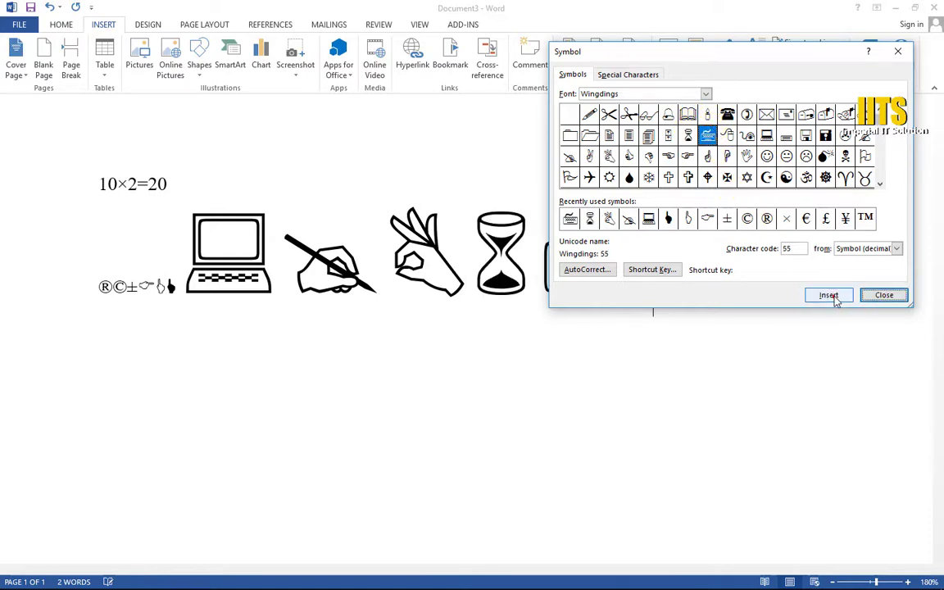
{"action": "key", "text": "Escape"}
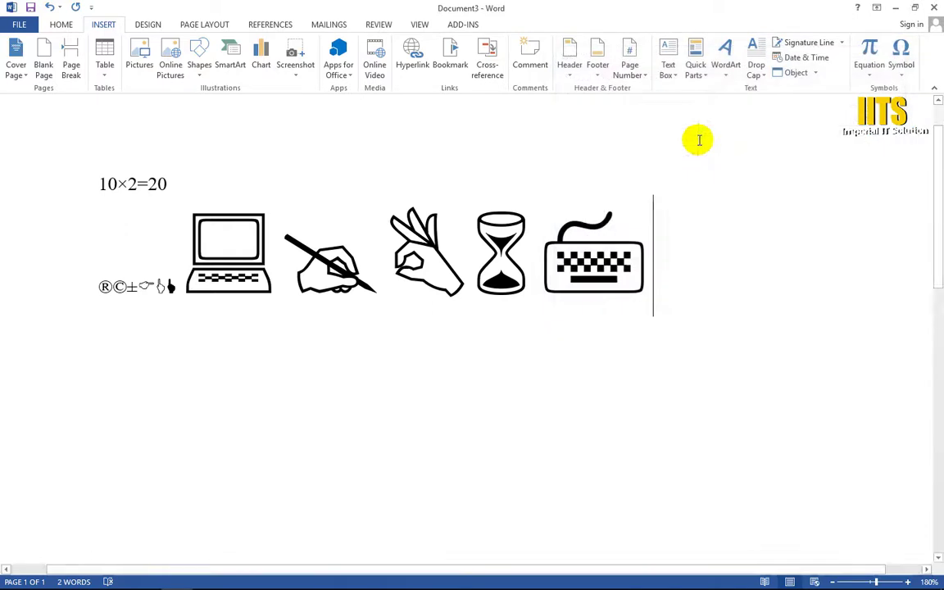
- Select the whole symbol line, from ® through the keyboard pictograph
{"action": "scroll", "coordinate": [229, 332], "scroll_direction": "up", "scroll_amount": 1}
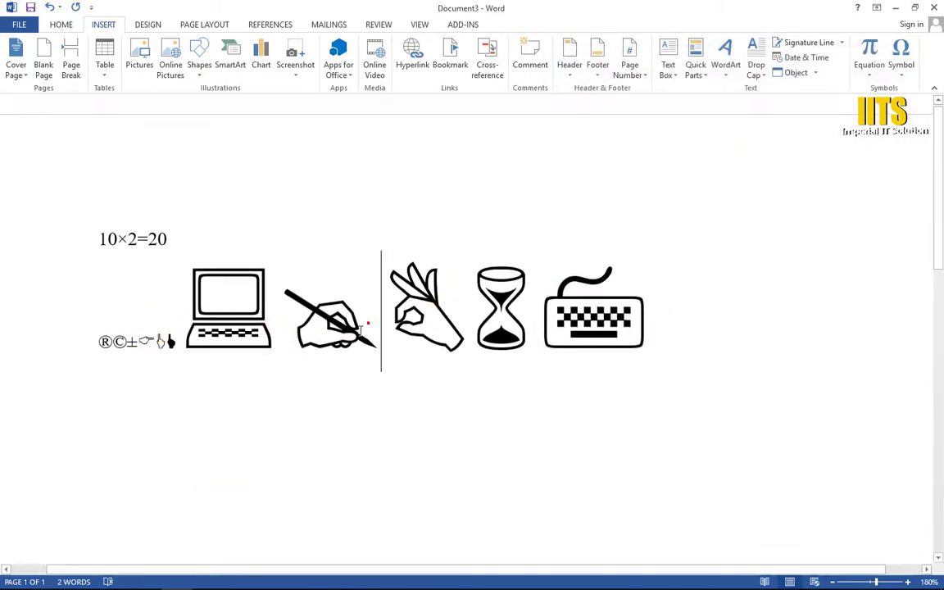
{"action": "left_click_drag", "start_coordinate": [198, 303], "coordinate": [699, 322]}
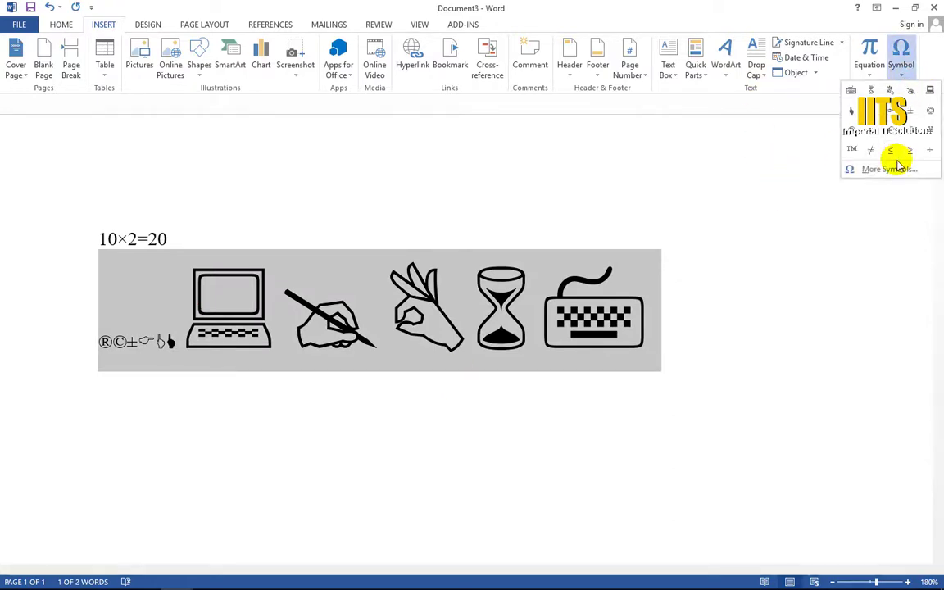
- Open More Symbols and enter a font name beginning 'We' in the Font box
{"action": "left_click", "coordinate": [883, 168]}
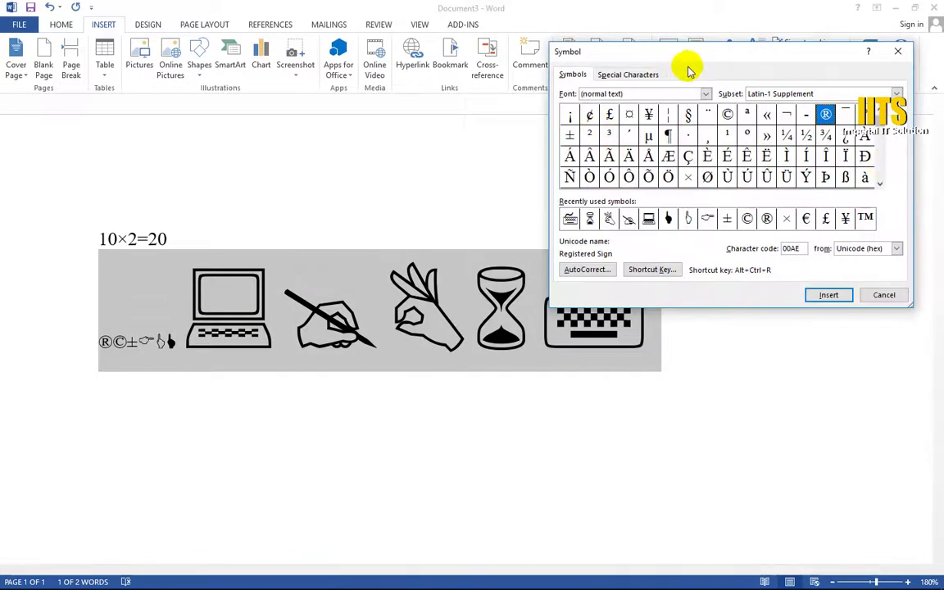
{"action": "left_click_drag", "start_coordinate": [700, 51], "coordinate": [595, 70]}
{"action": "left_click", "coordinate": [569, 109]}
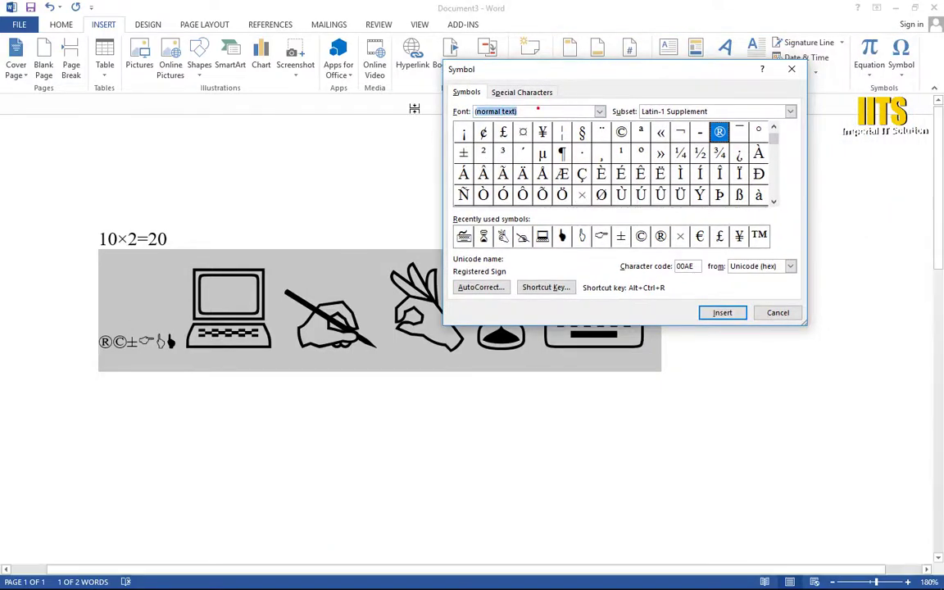
{"action": "type", "text": "We"}
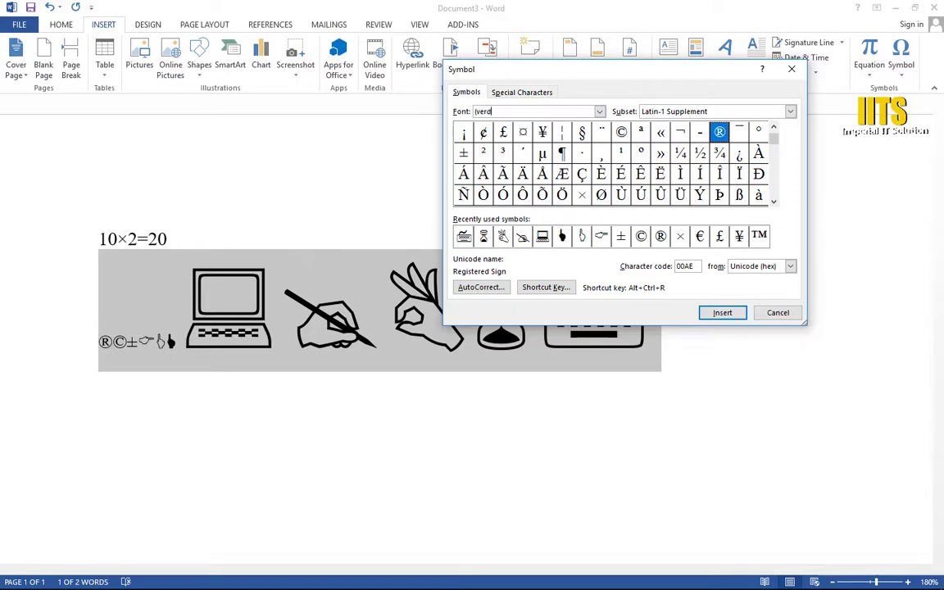
{"action": "key", "text": "Return"}
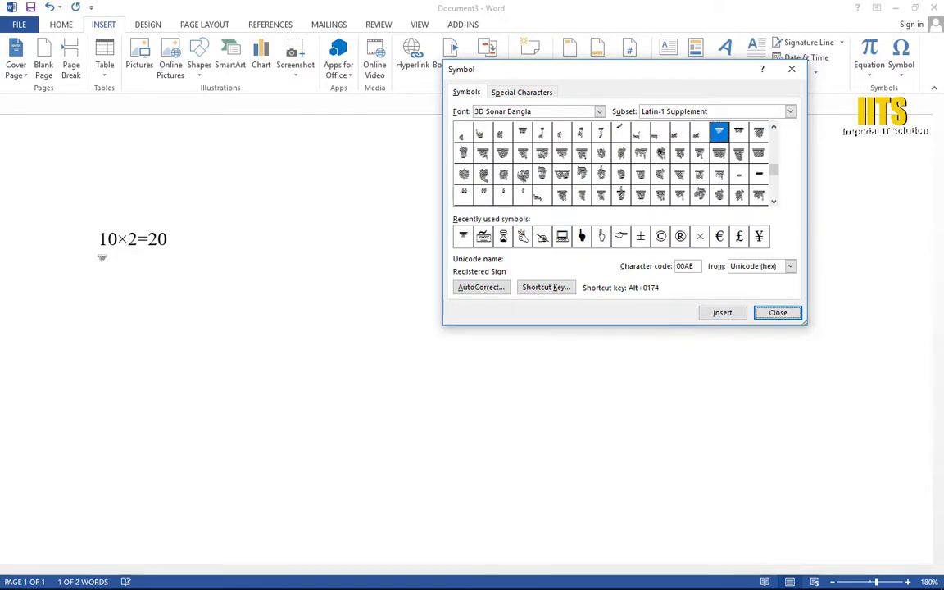
{"action": "left_click", "coordinate": [197, 238]}
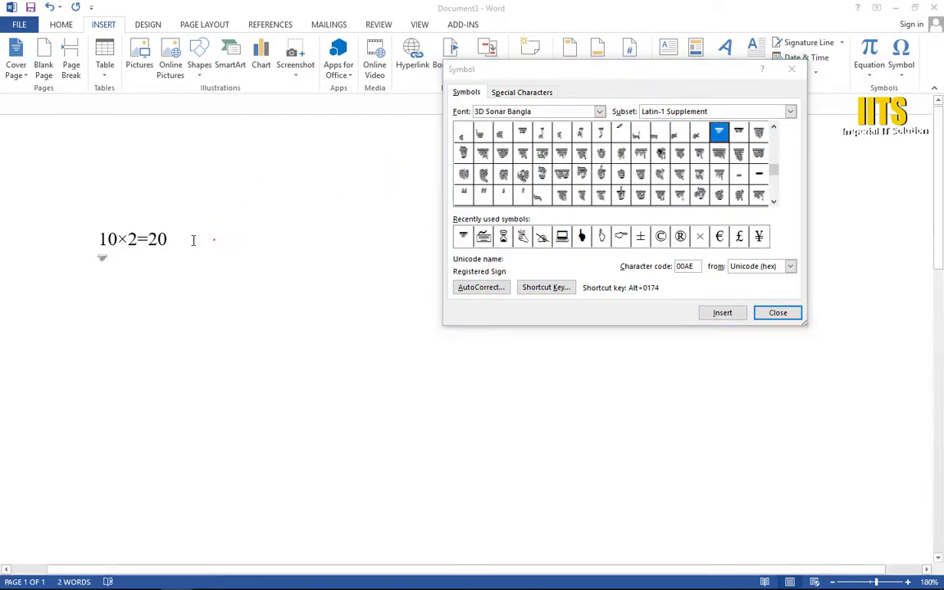
- Switch the symbol font to Verdana
{"action": "left_click", "coordinate": [600, 112]}
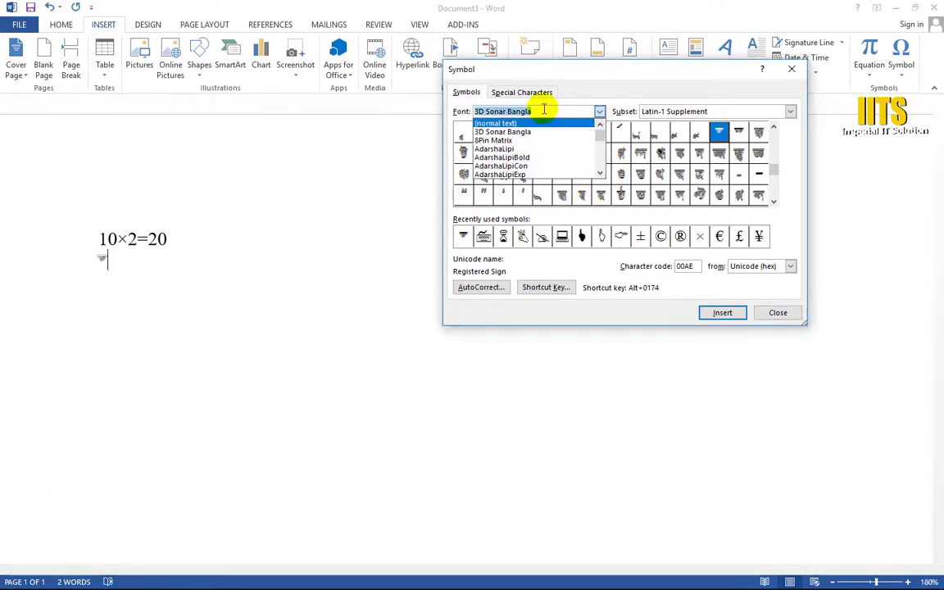
{"action": "type", "text": "v"}
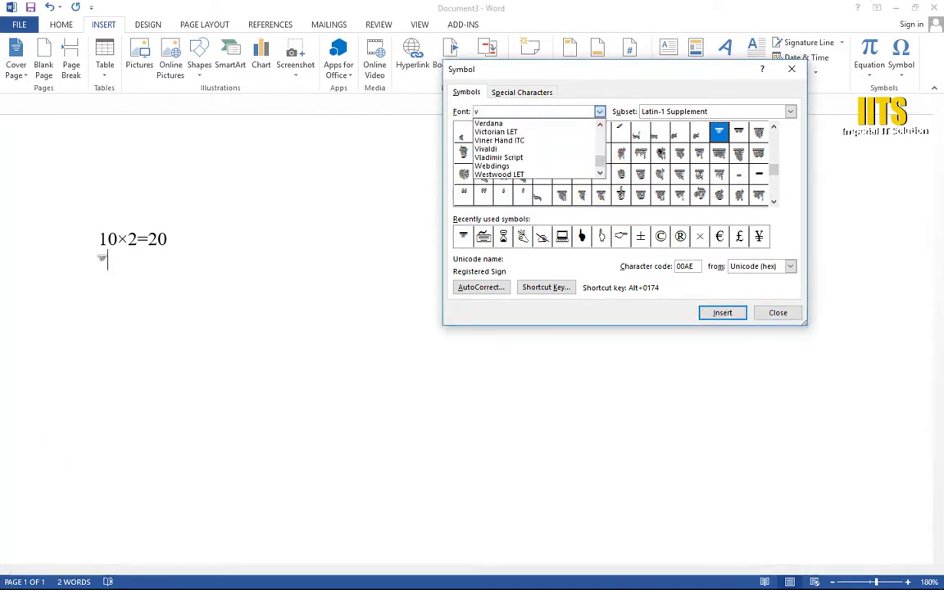
{"action": "left_click", "coordinate": [485, 123]}
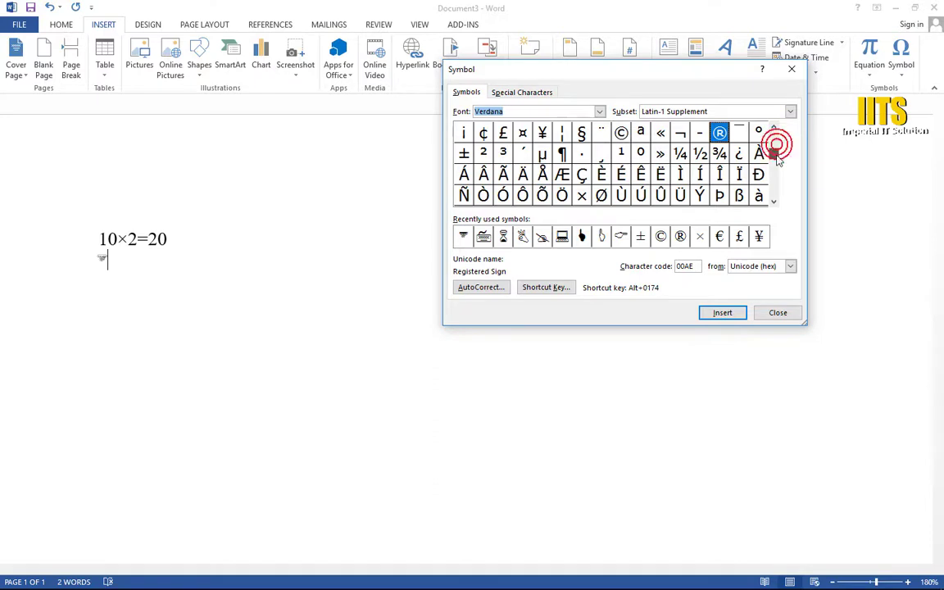
{"action": "left_click_drag", "start_coordinate": [775, 145], "coordinate": [778, 177]}
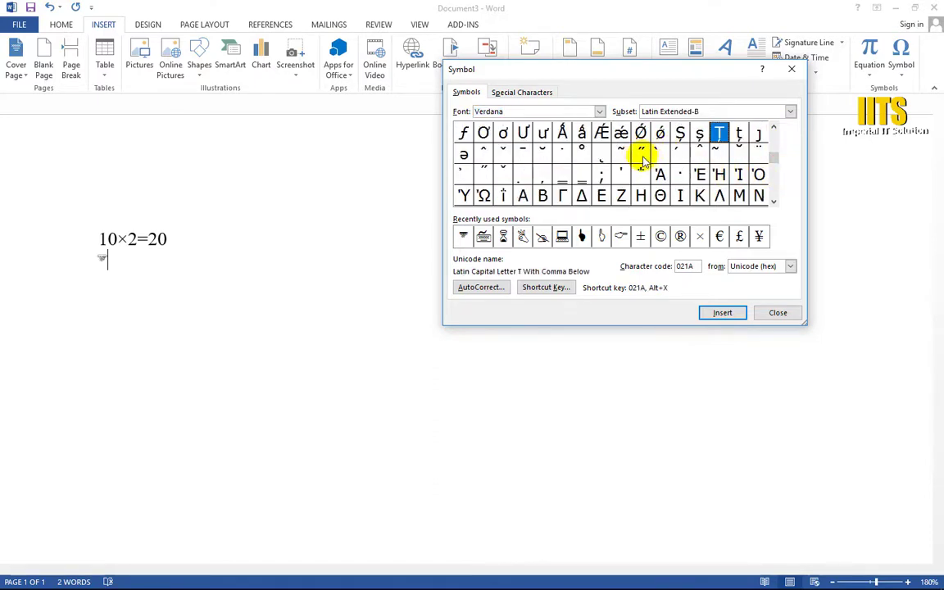
- Compare Verdana accent characters like Double Acute and Combining Grave, then close the dialog
{"action": "left_click", "coordinate": [641, 153]}
{"action": "left_click", "coordinate": [656, 155]}
{"action": "left_click", "coordinate": [643, 154]}
{"action": "left_click", "coordinate": [657, 155]}
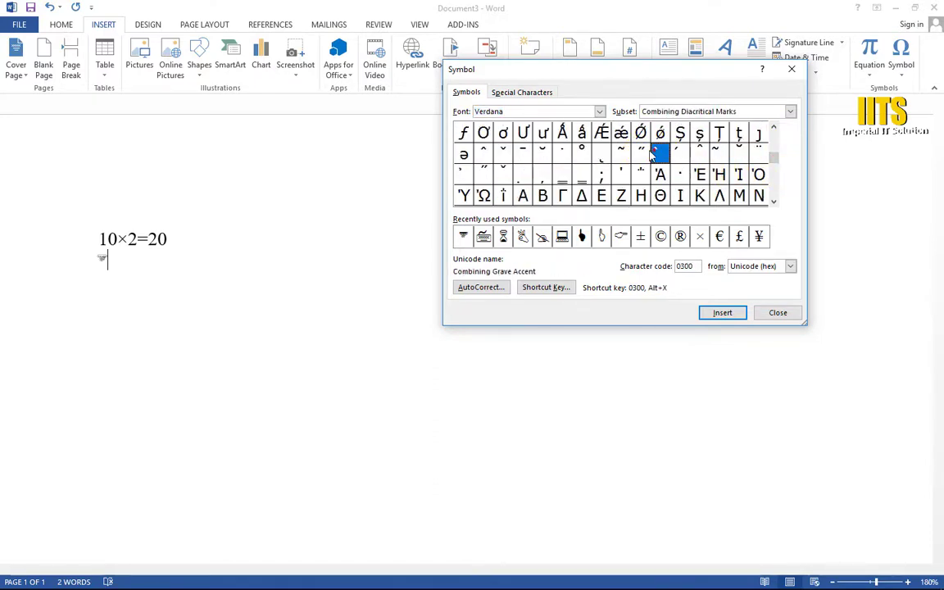
{"action": "left_click", "coordinate": [645, 155]}
{"action": "left_click", "coordinate": [658, 153]}
{"action": "mouse_move", "coordinate": [773, 154]}
{"action": "left_mouse_down"}
{"action": "mouse_move", "coordinate": [774, 188]}
{"action": "mouse_move", "coordinate": [778, 131]}
{"action": "left_mouse_up"}
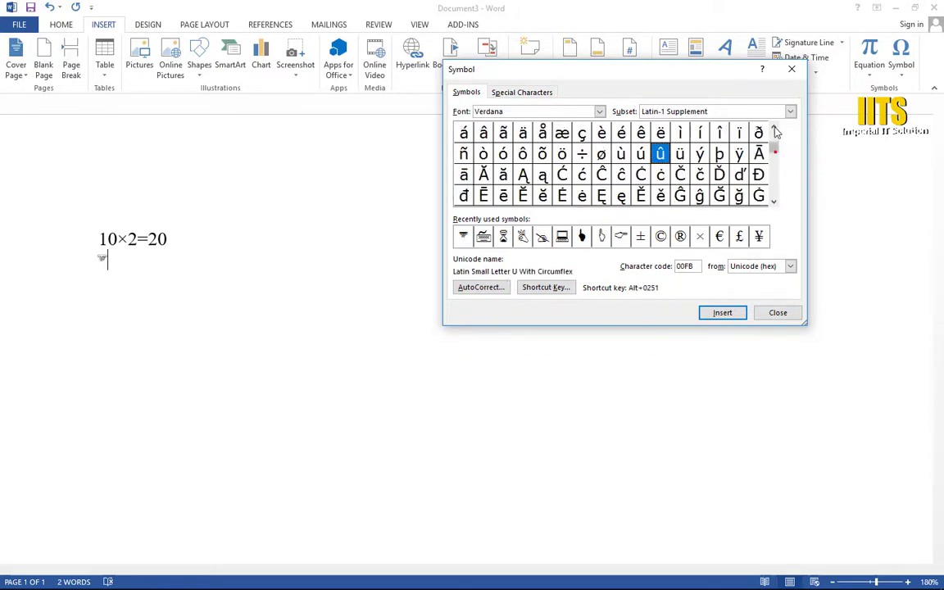
{"action": "left_click", "coordinate": [778, 312]}
{"action": "left_click", "coordinate": [209, 578]}
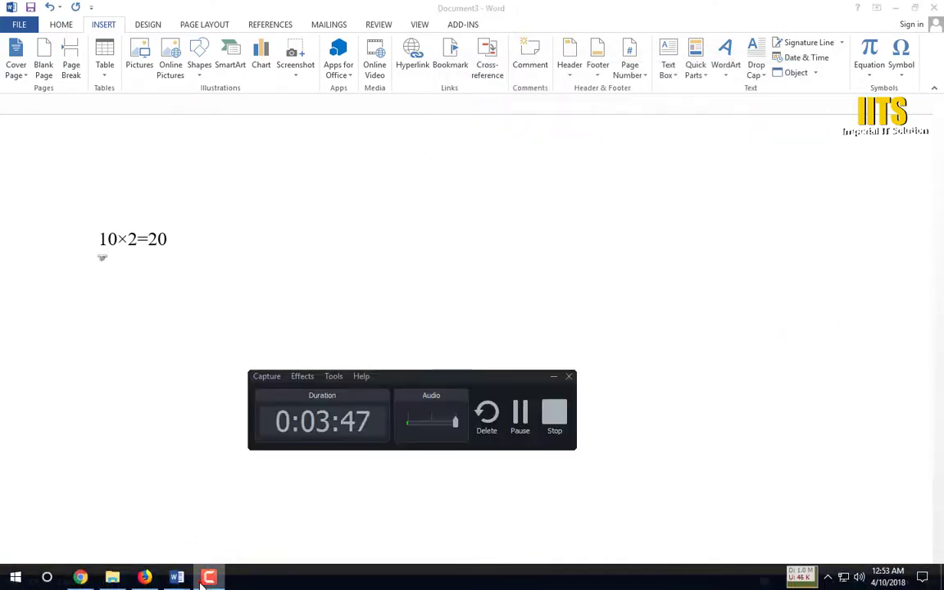
{"action": "left_click", "coordinate": [200, 582]}
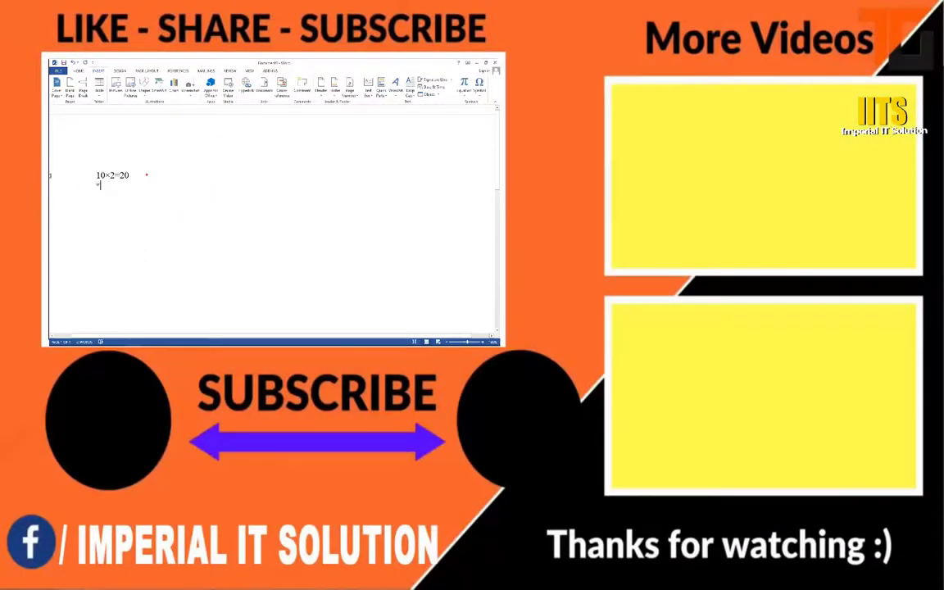